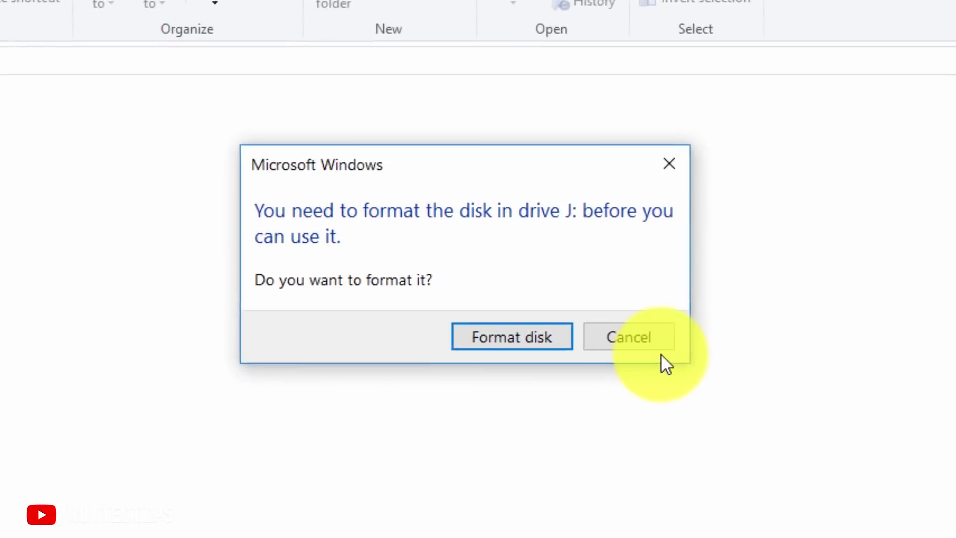
Decline formatting drive J: and scroll through the previously recovered CANON photos.
left_click(525, 293)
left_click(700, 363)
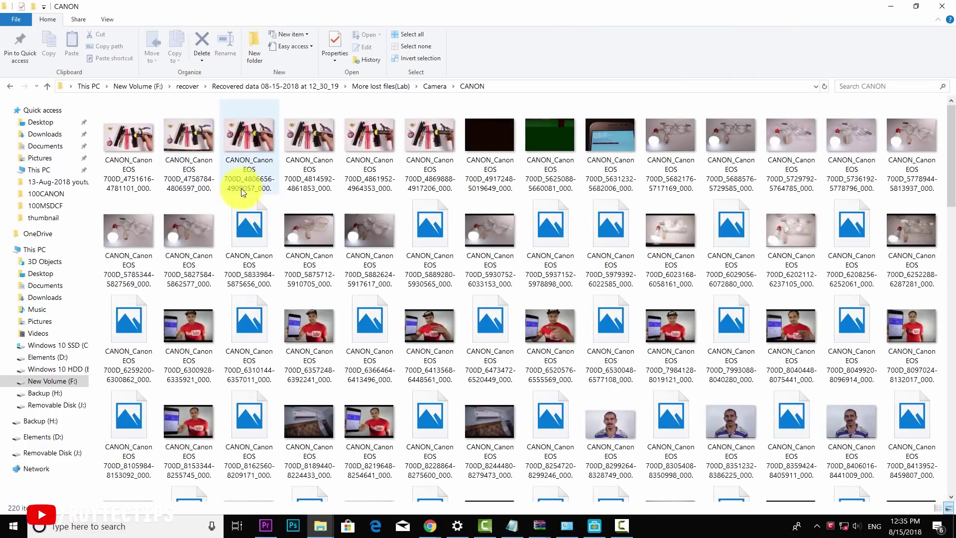
scroll(286, 247, "down", 15)
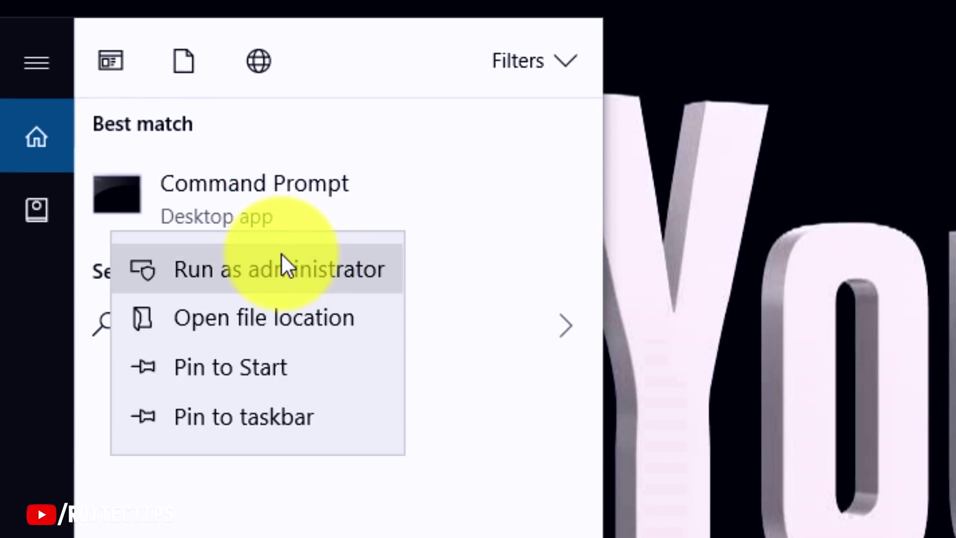
Run chkdsk /F /R /X J: in an administrator Command Prompt.
left_click(281, 252)
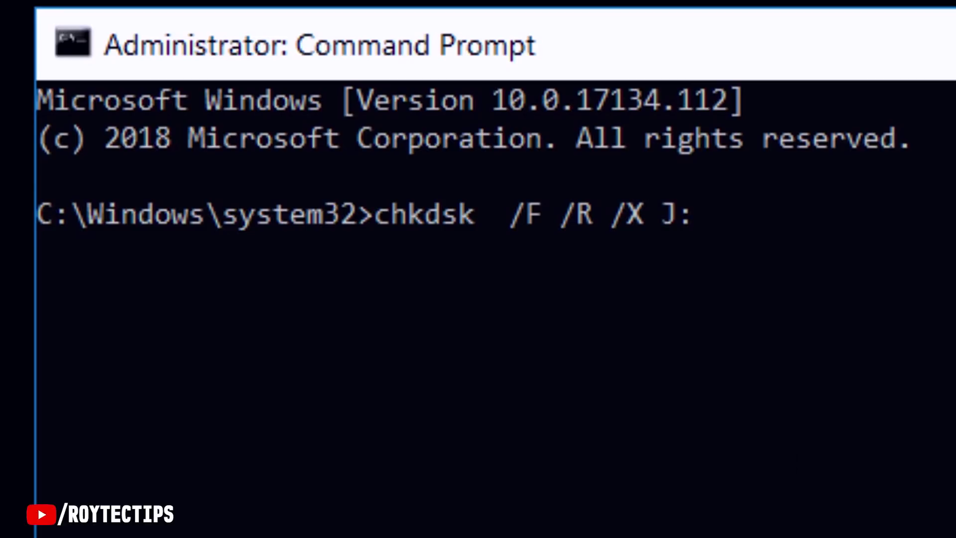
key("Return")
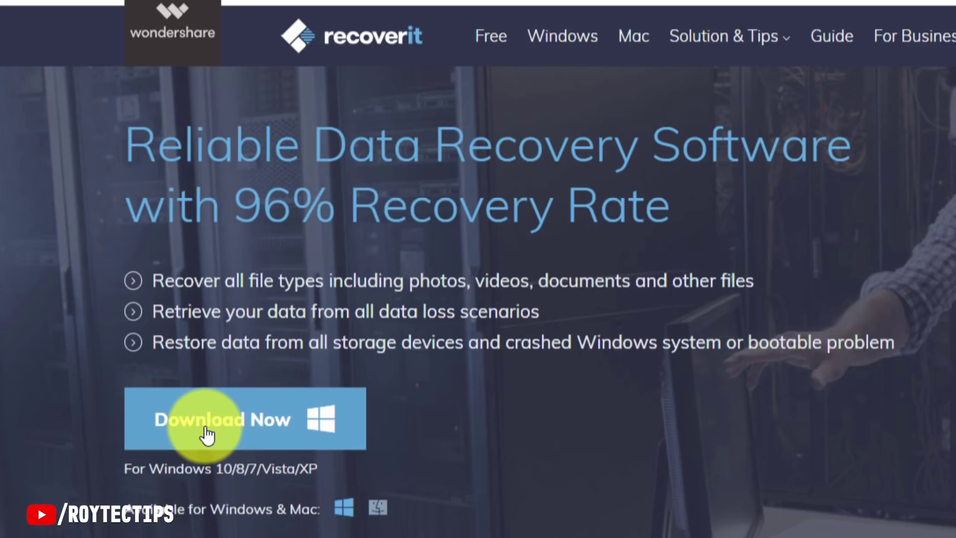
Download recoverit_setup_full4134_2.exe from the Wondershare site and launch the installer.
left_click(208, 435)
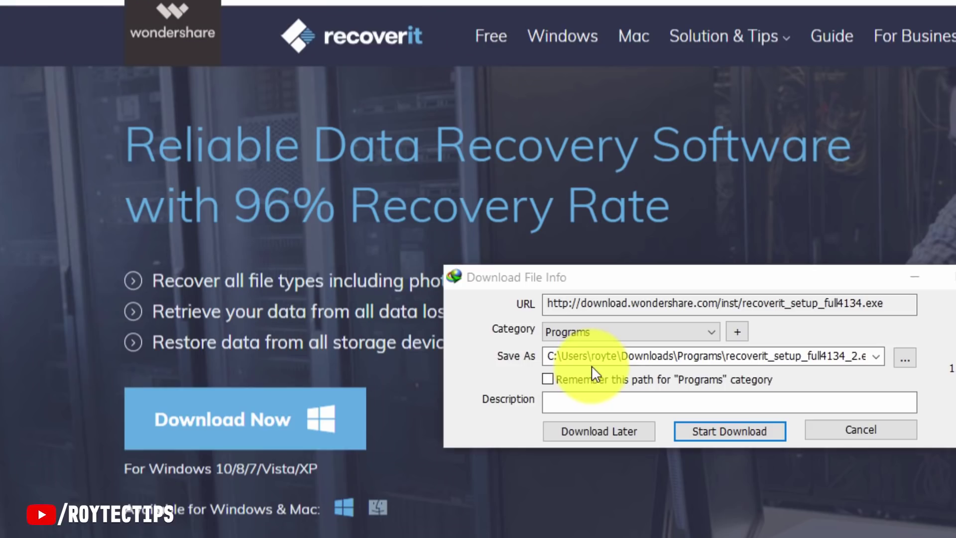
left_click(718, 433)
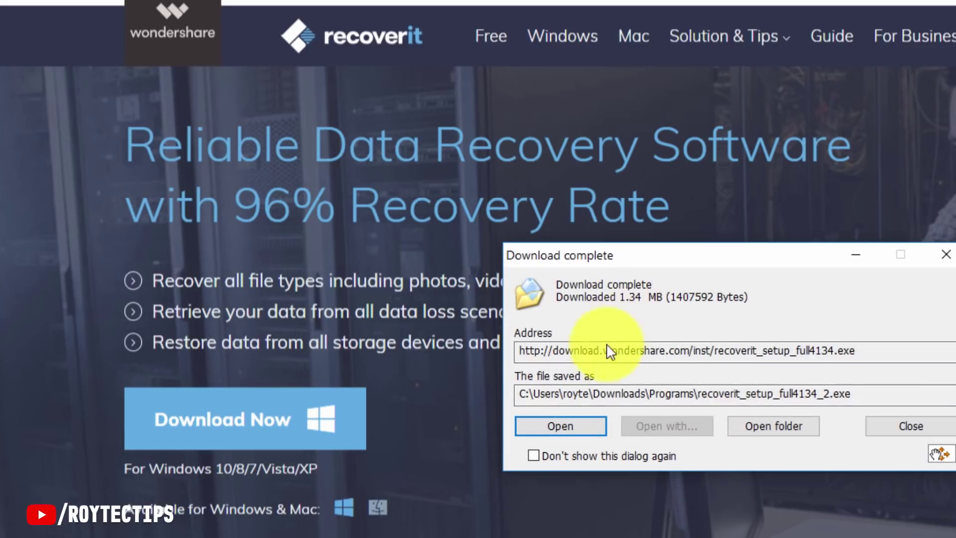
left_click(567, 427)
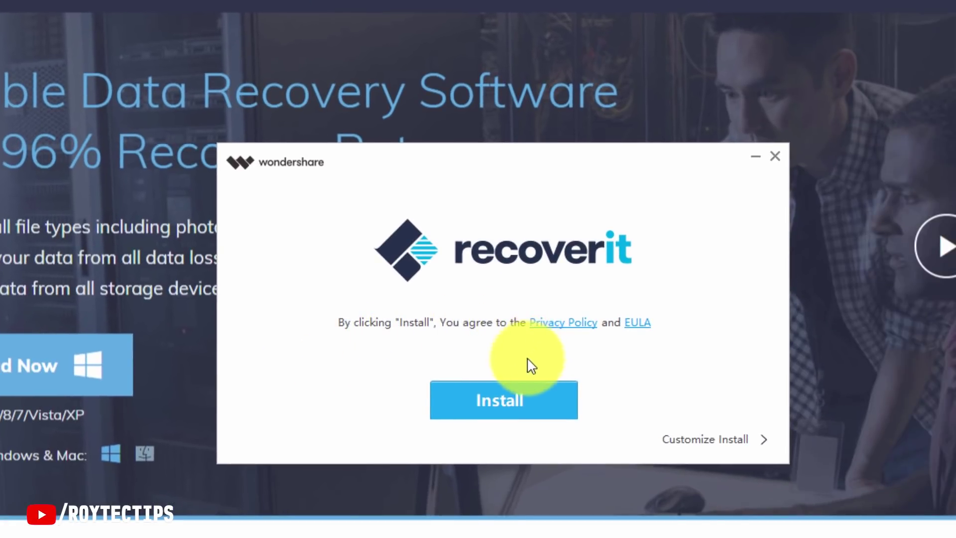
Install Recoverit 7.1.4 over the existing Recoverit Pro and start the program.
left_click(486, 416)
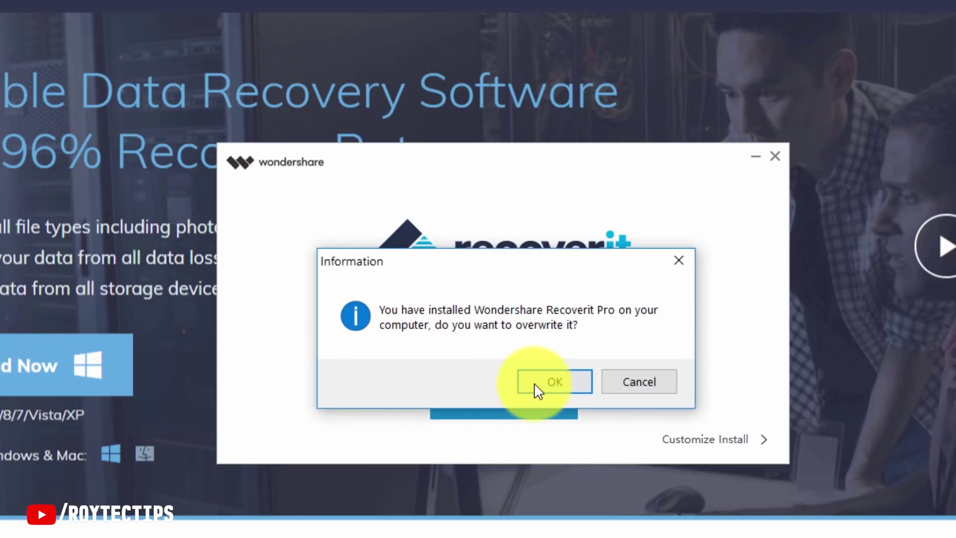
left_click(549, 385)
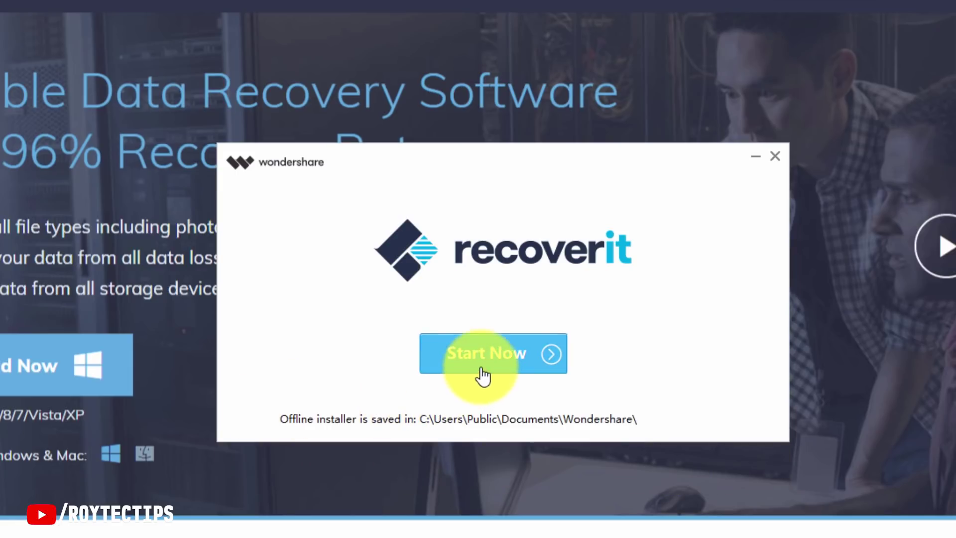
left_click(481, 375)
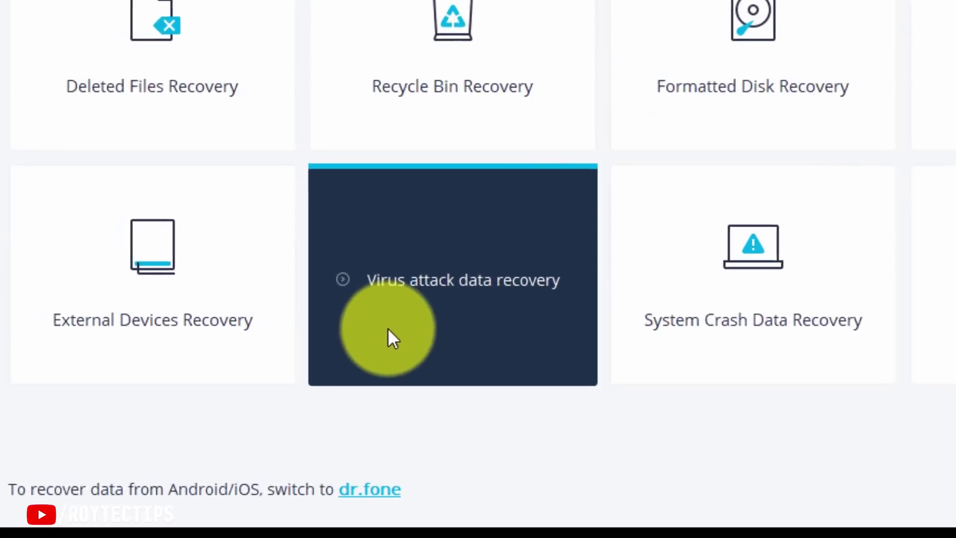
Go to the External Devices Recovery page from Recoverit's home screen.
left_click(888, 315)
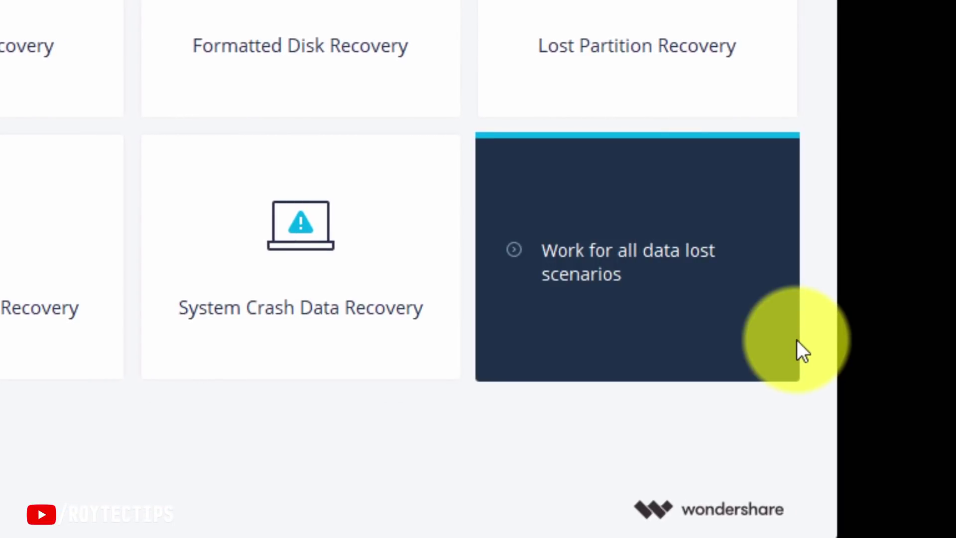
left_click(796, 340)
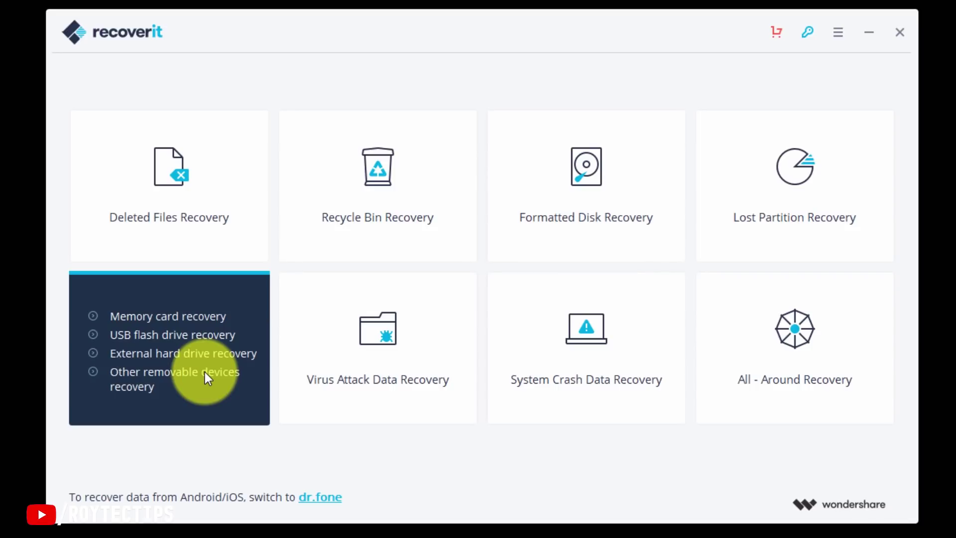
left_click(204, 373)
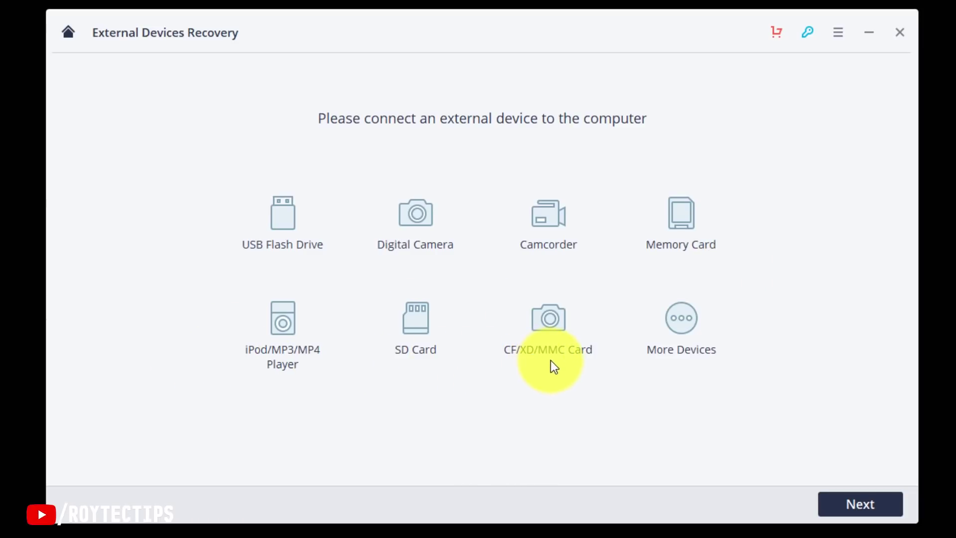
Select Disk(J:) and scan it in All-Around Recovery mode.
left_click(842, 506)
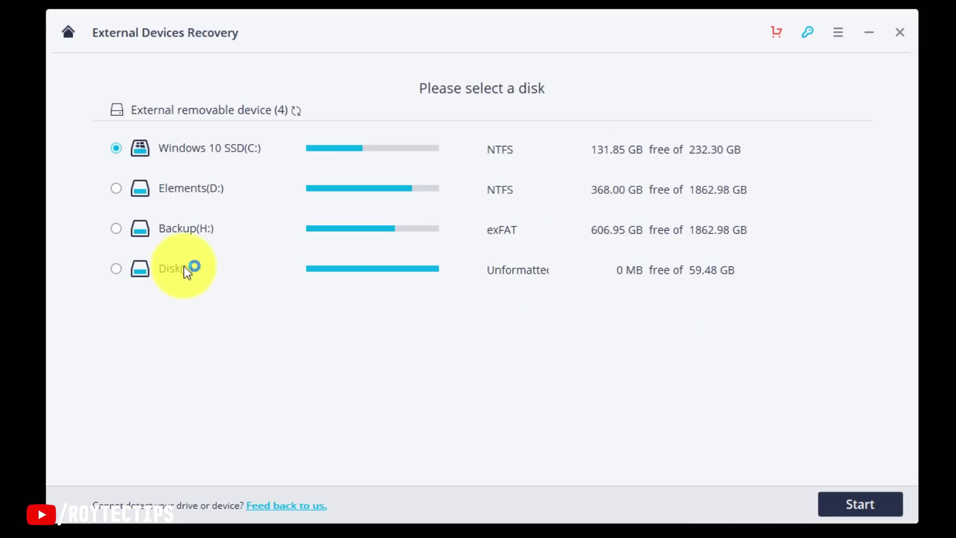
left_click(114, 270)
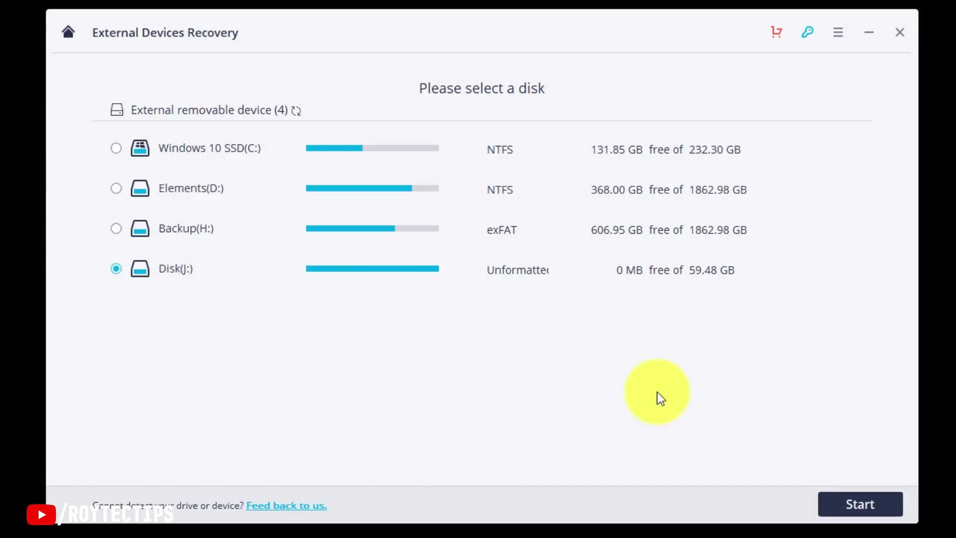
left_click(831, 506)
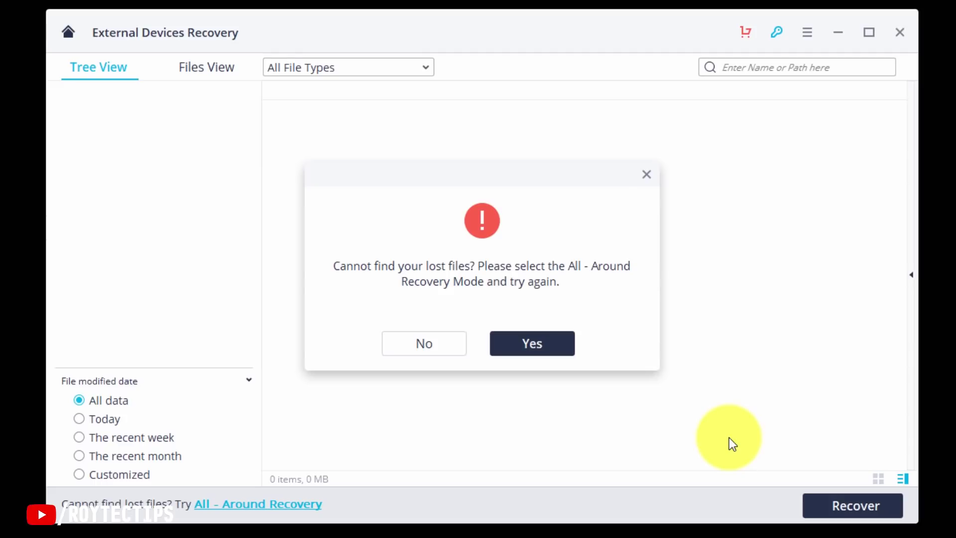
left_click(532, 343)
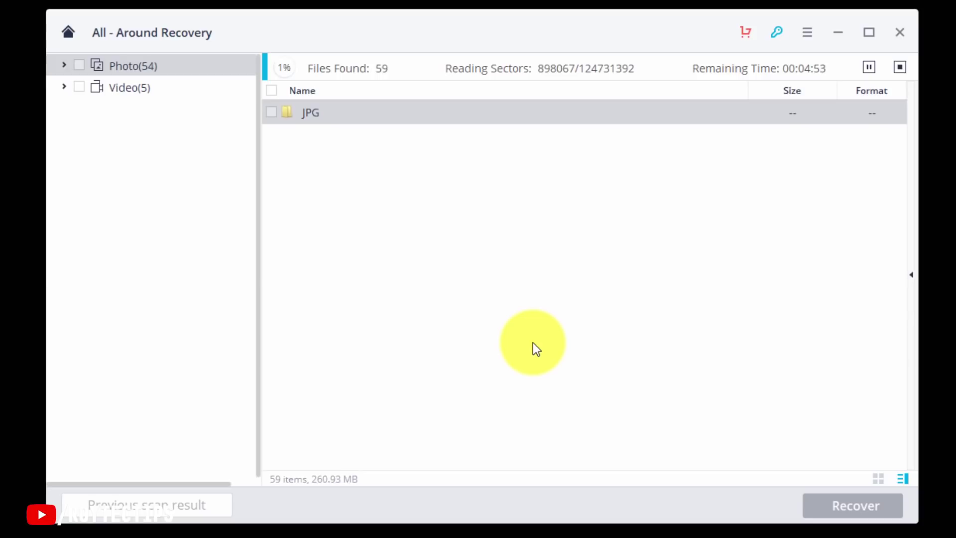
Filter found photos to JPG and preview 00000042.jpg and 00000008.jpg during the scan.
left_click(64, 64)
left_click(142, 87)
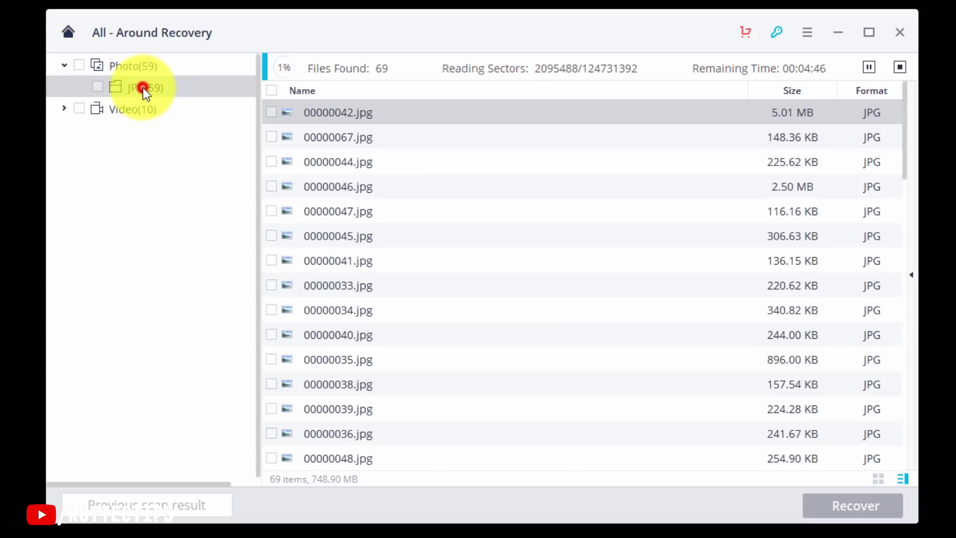
double_click(355, 120)
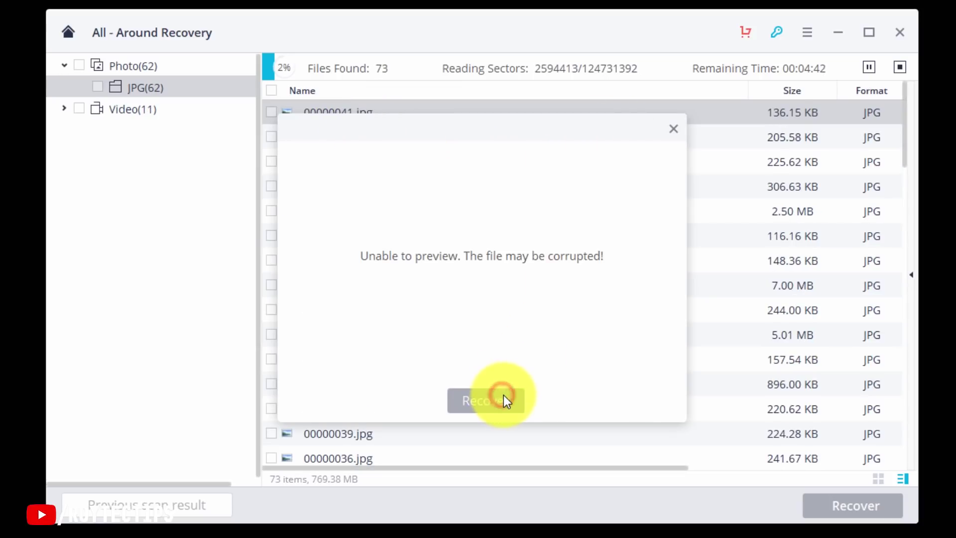
left_click(488, 394)
double_click(334, 256)
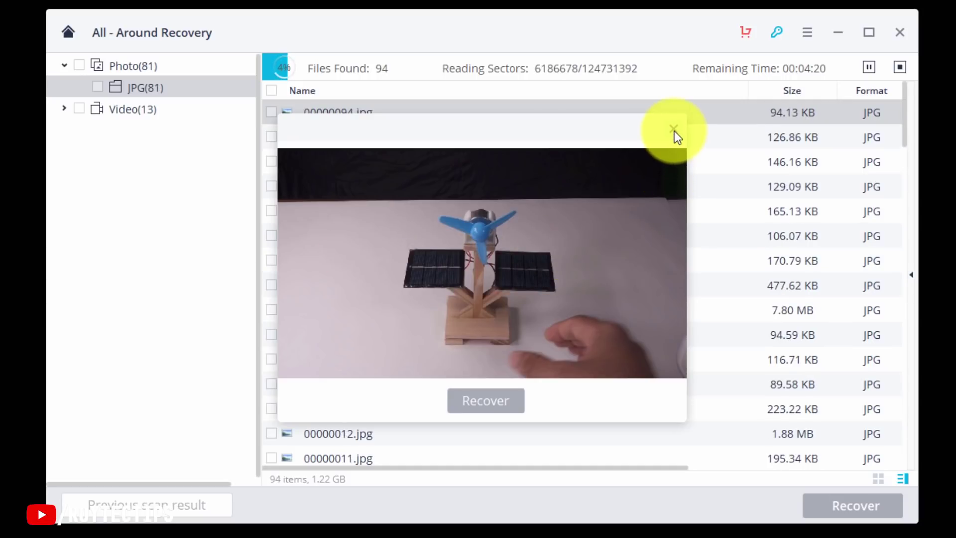
left_click(674, 131)
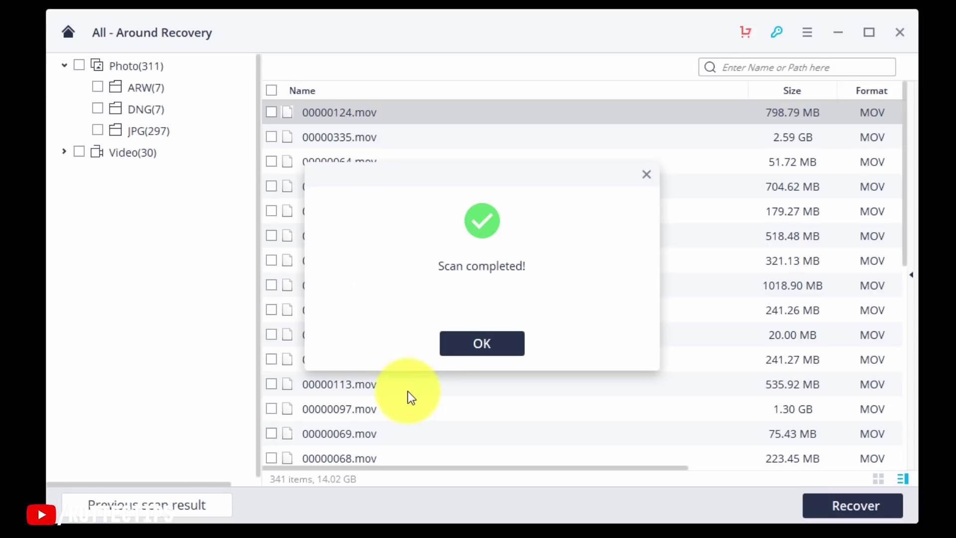
Acknowledge the completed scan and preview the recovered photo 00000178.jpg.
left_click(492, 342)
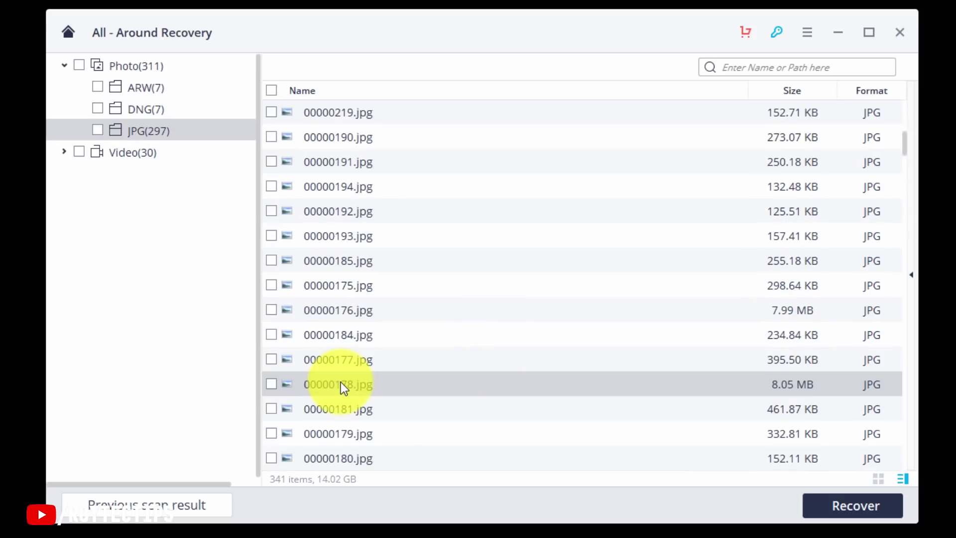
double_click(340, 383)
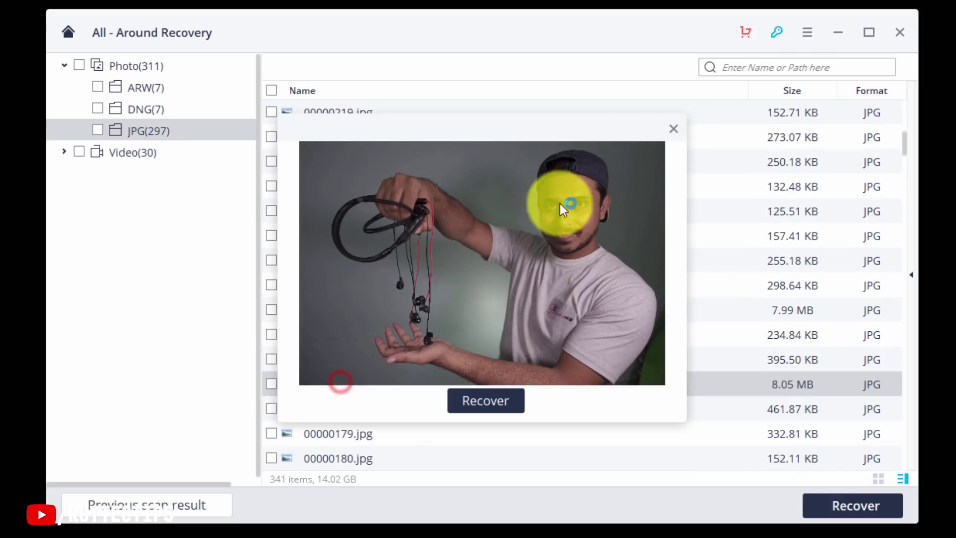
left_click(674, 130)
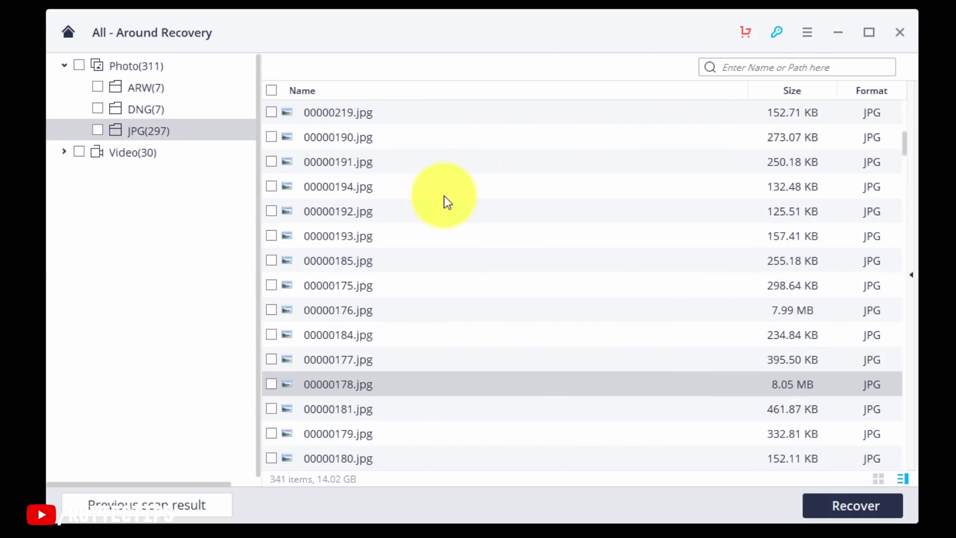
Check all Photo and Video items and recover all 341 files.
left_click(78, 64)
left_click(78, 151)
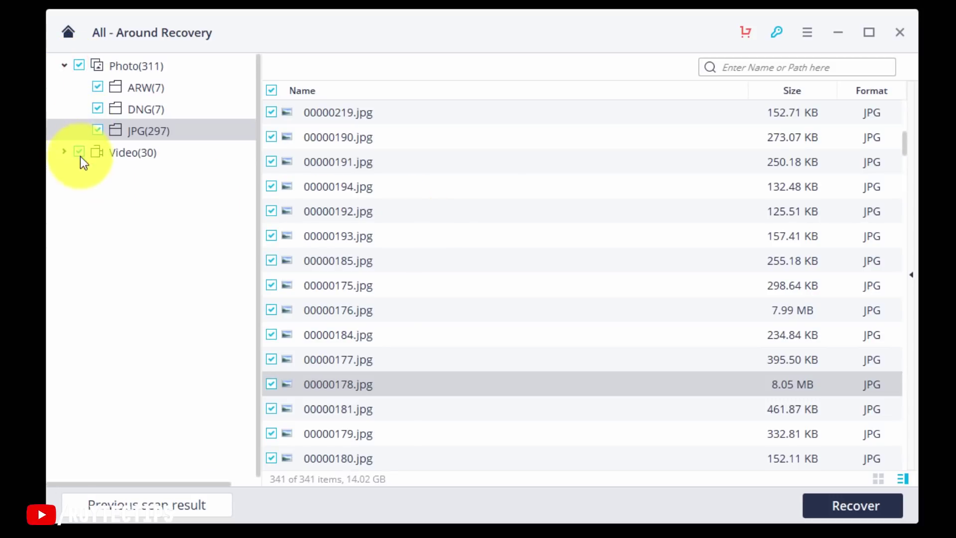
left_click(847, 506)
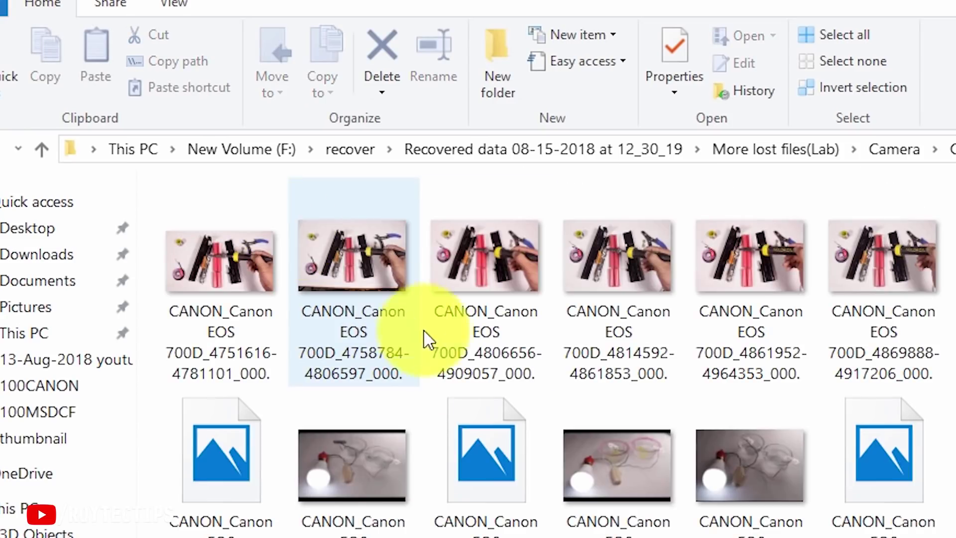
Scroll through the recovered CANON photo thumbnails in the recover folder on F:.
scroll(571, 513, "down", 20)
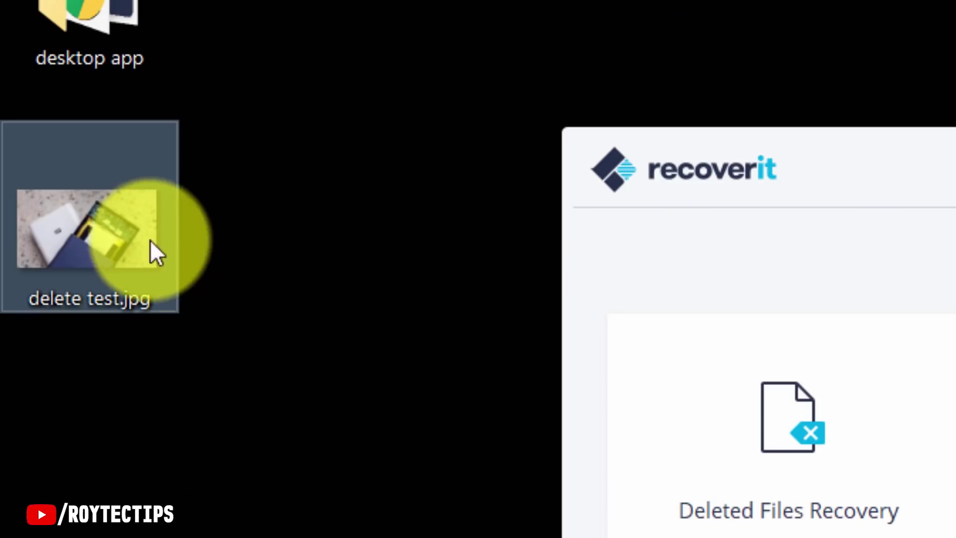
Delete delete test.jpg from the desktop and check it in the Recycle Bin.
right_click(128, 229)
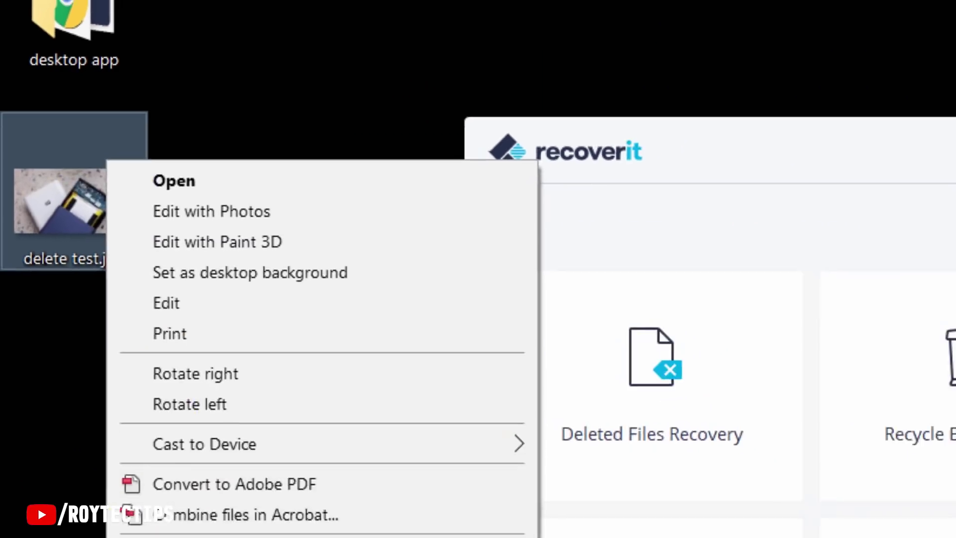
left_click(80, 476)
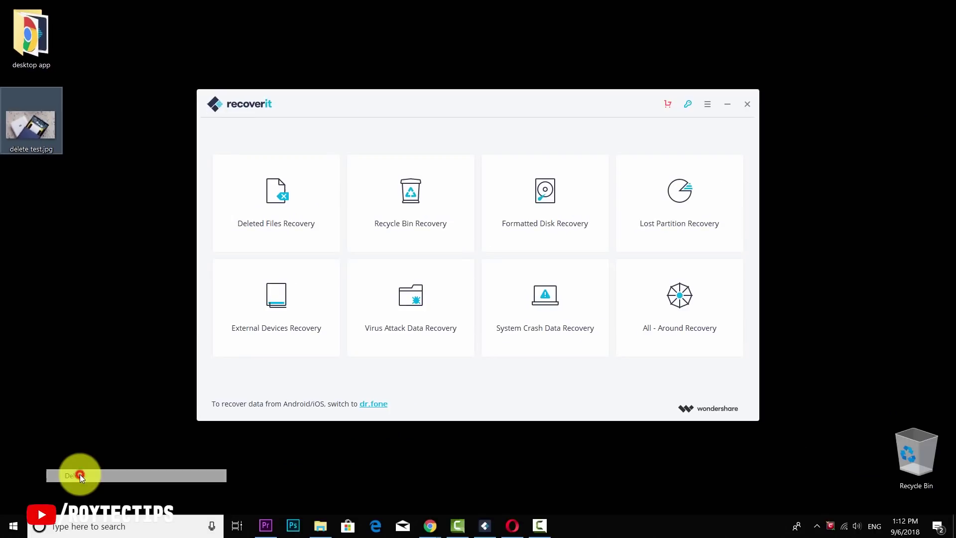
double_click(929, 457)
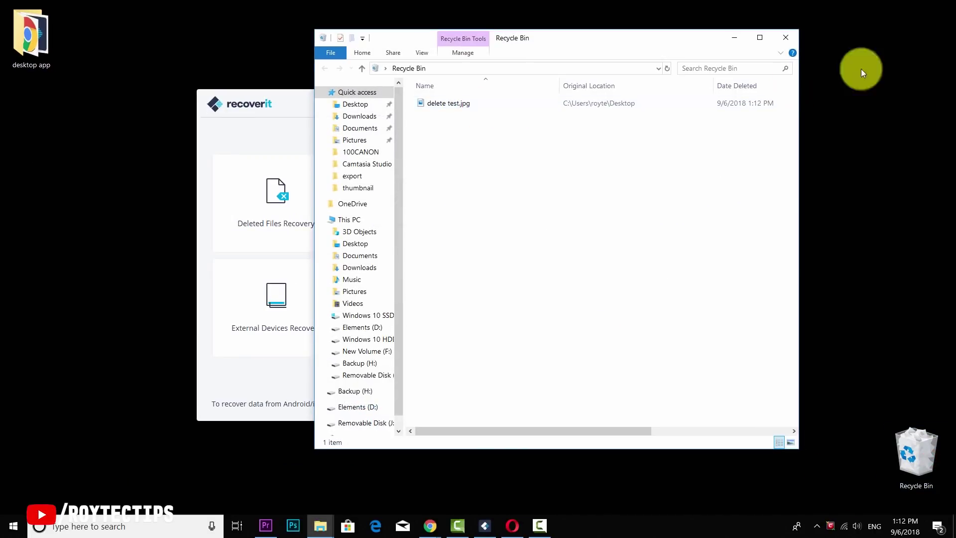
left_click(786, 37)
Empty the Recycle Bin permanently and start Recoverit's Recycle Bin Recovery scan.
right_click(915, 465)
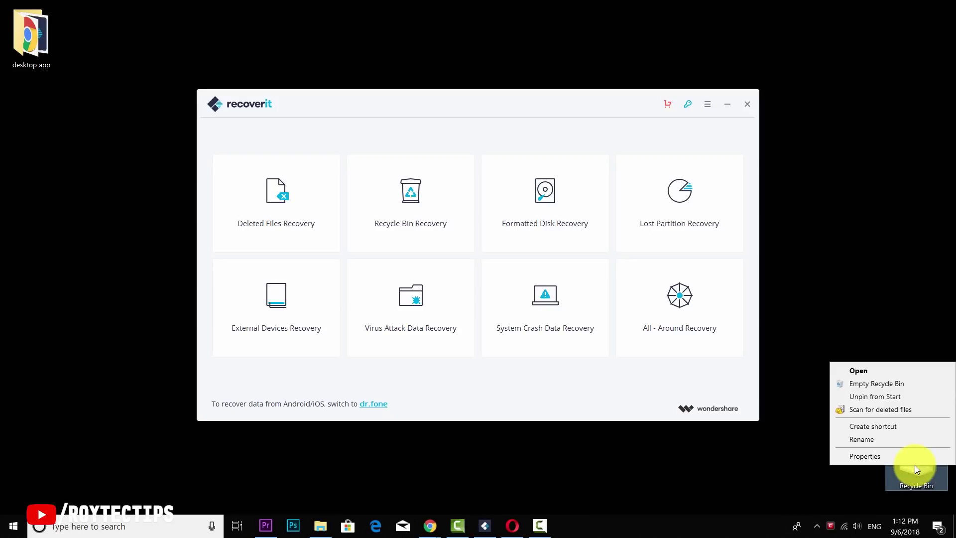
left_click(872, 384)
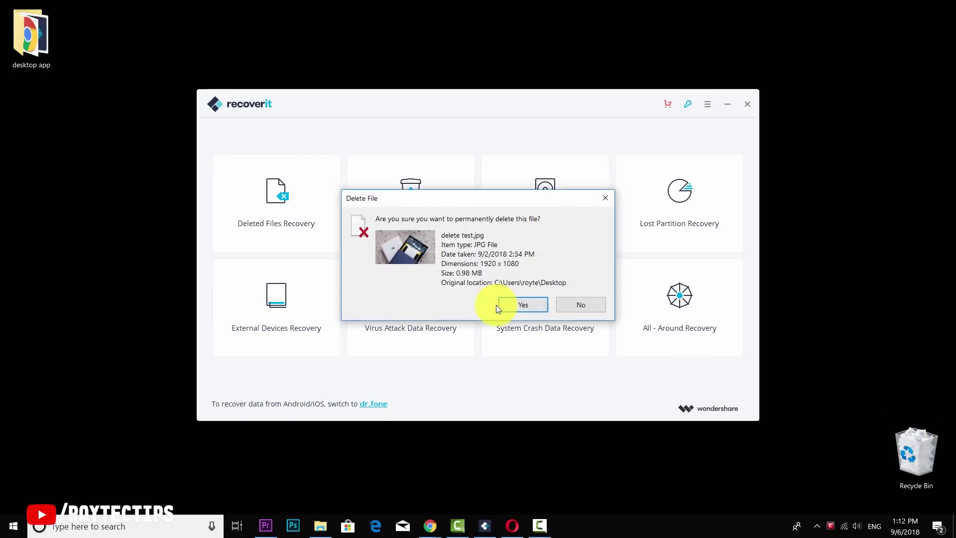
left_click(510, 305)
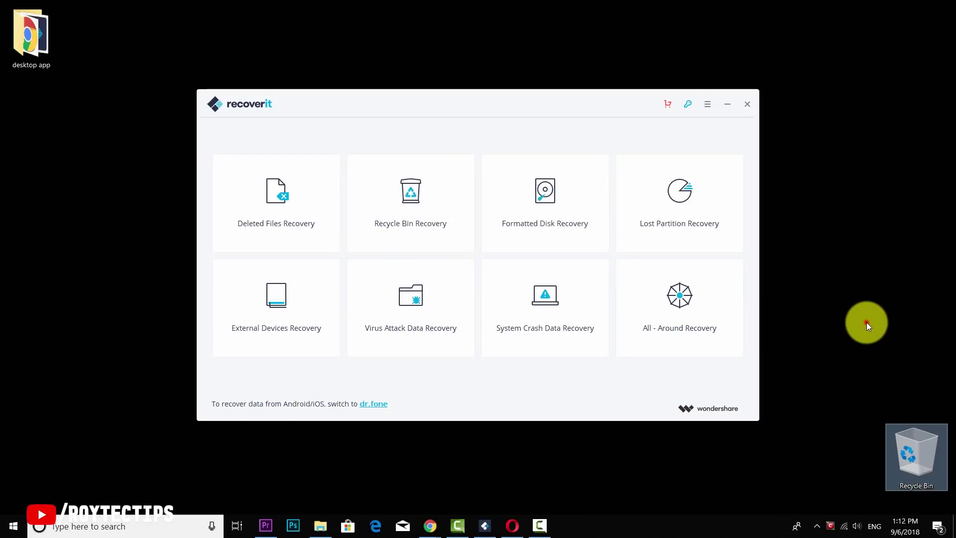
left_click(866, 323)
left_click(435, 196)
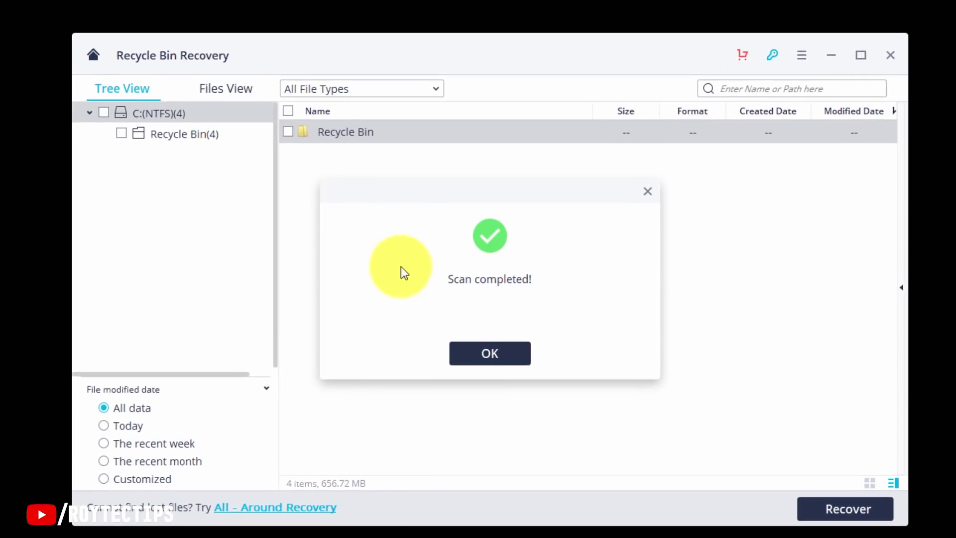
Preview the deleted power-bank JPG among the four Recycle Bin(4) files, then choose formatted-disk recovery.
left_click(487, 356)
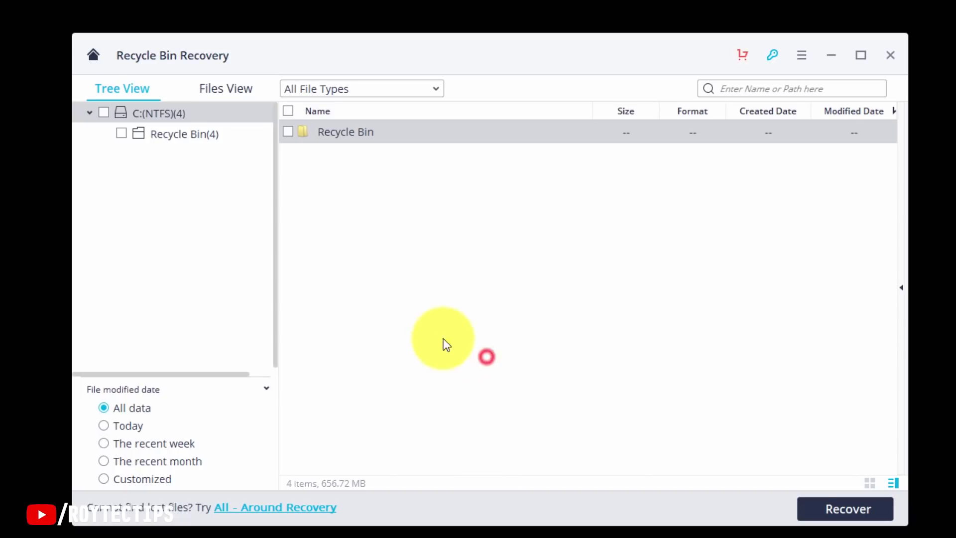
left_click(180, 139)
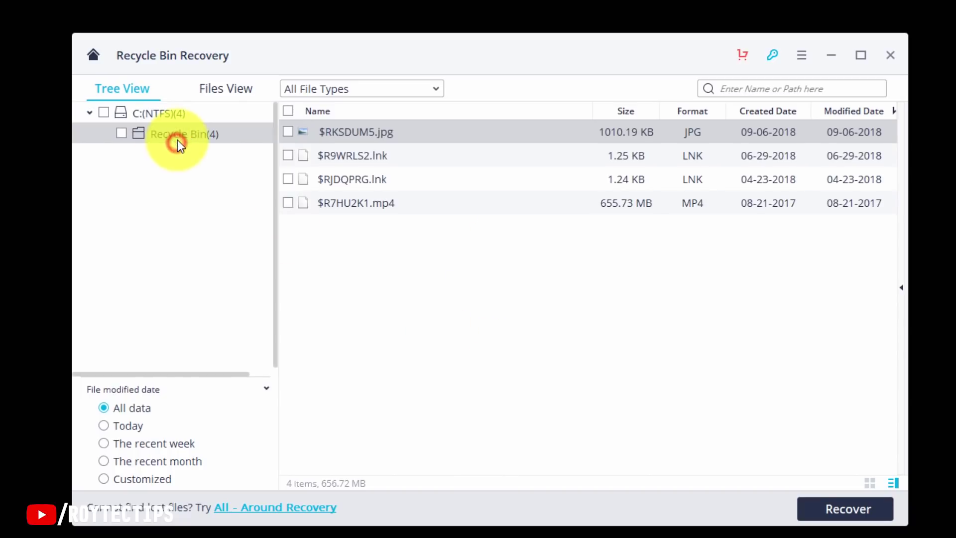
double_click(373, 134)
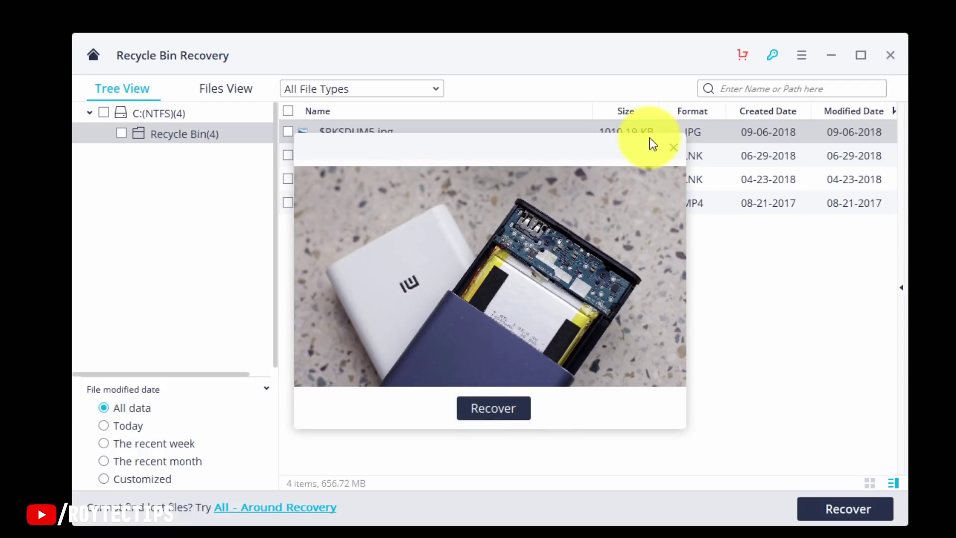
left_click(673, 147)
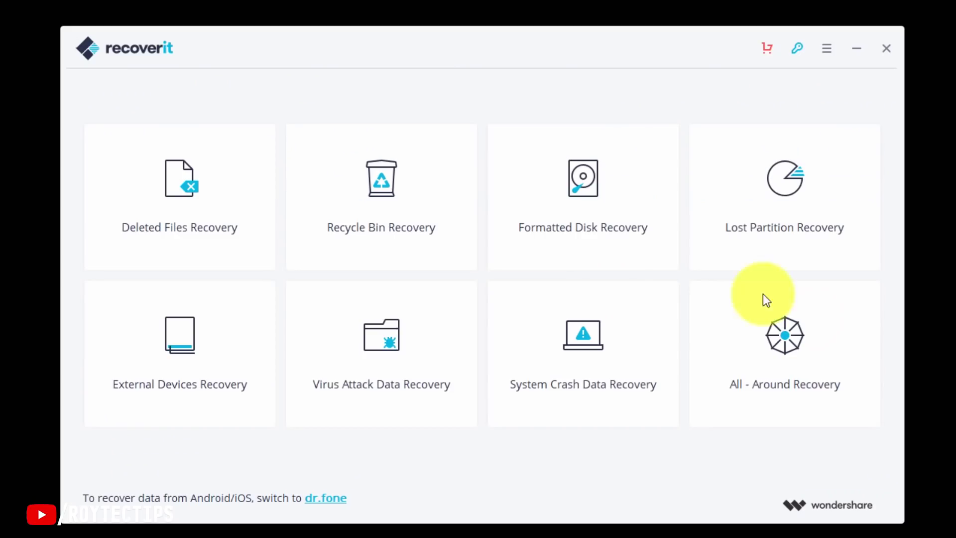
left_click(551, 189)
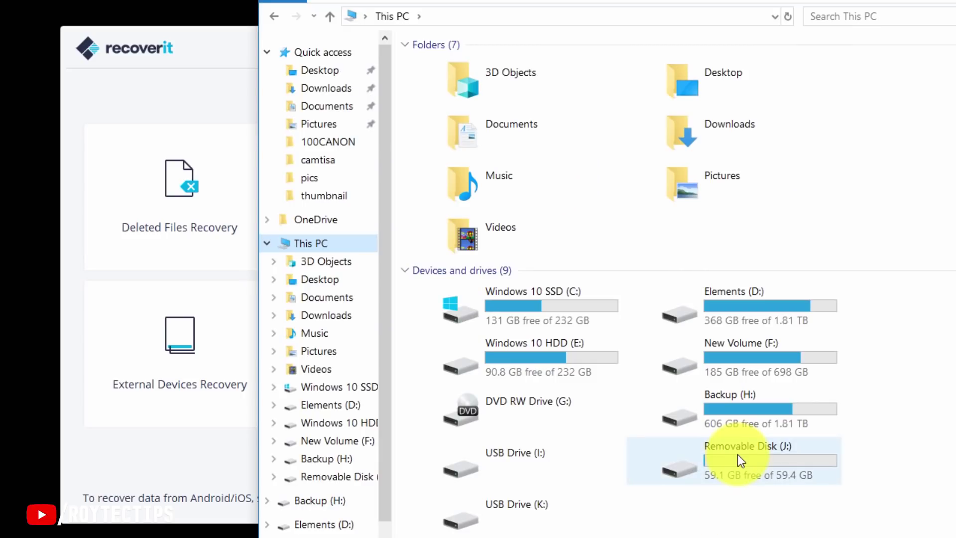
Browse the photos in the pics folder on Removable Disk (J:), then return to This PC.
left_click(739, 455)
double_click(740, 456)
double_click(459, 72)
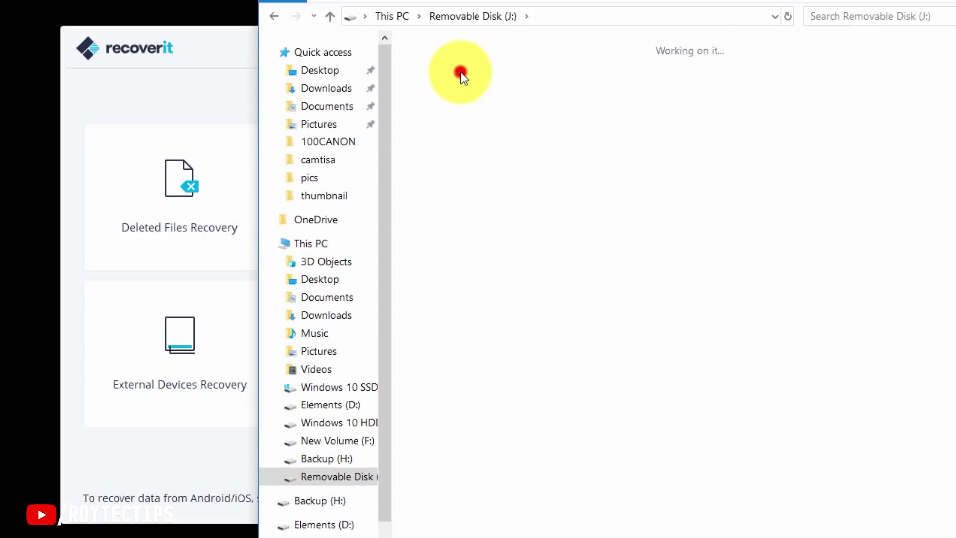
scroll(616, 173, "down", 5)
scroll(617, 173, "down", 3)
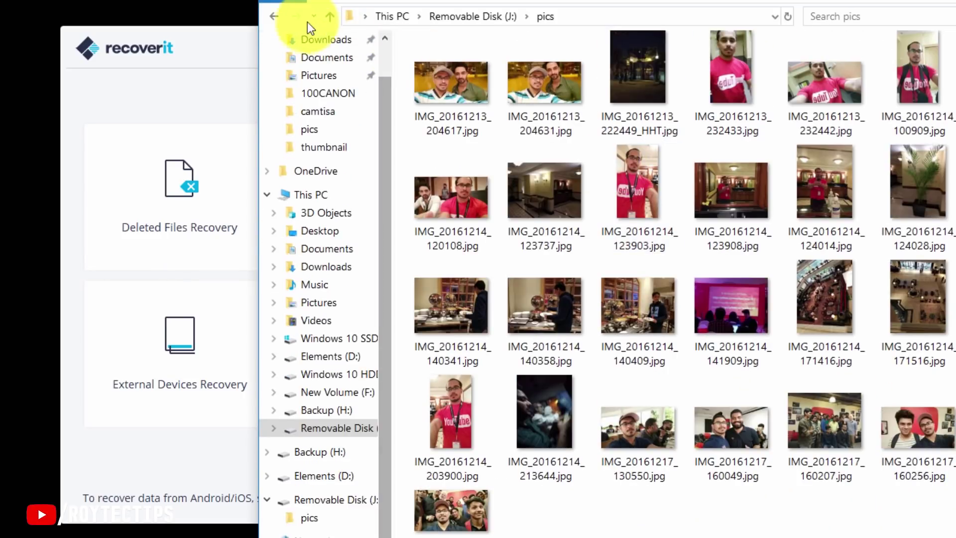
left_click(274, 16)
left_click(273, 15)
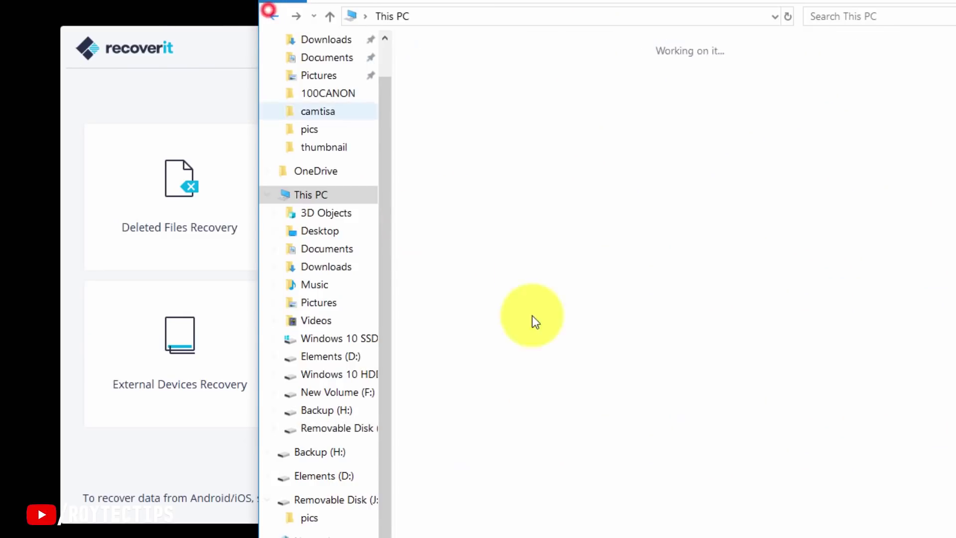
Quick-format Removable Disk (J:) as exFAT and confirm the disk is now empty.
left_click(694, 462)
right_click(695, 459)
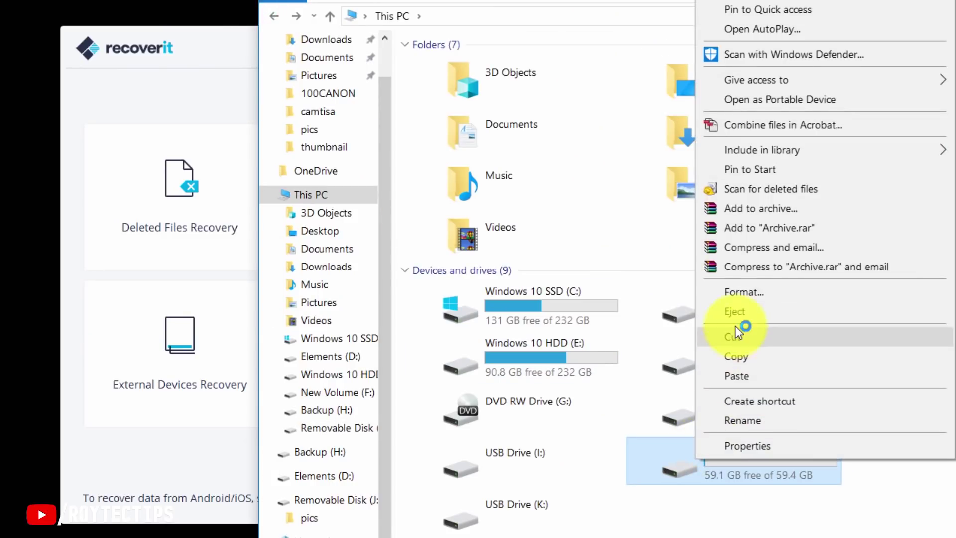
left_click(749, 292)
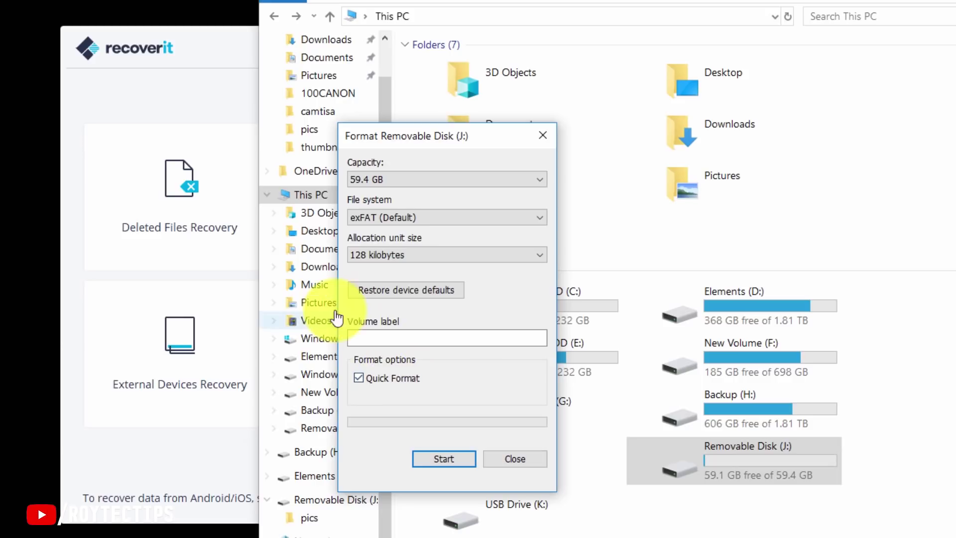
left_click(448, 459)
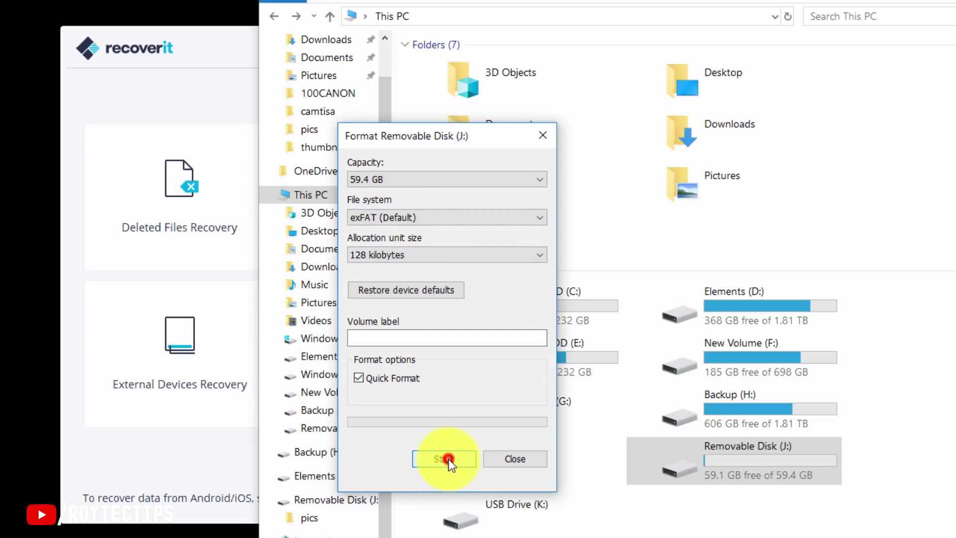
left_click(525, 290)
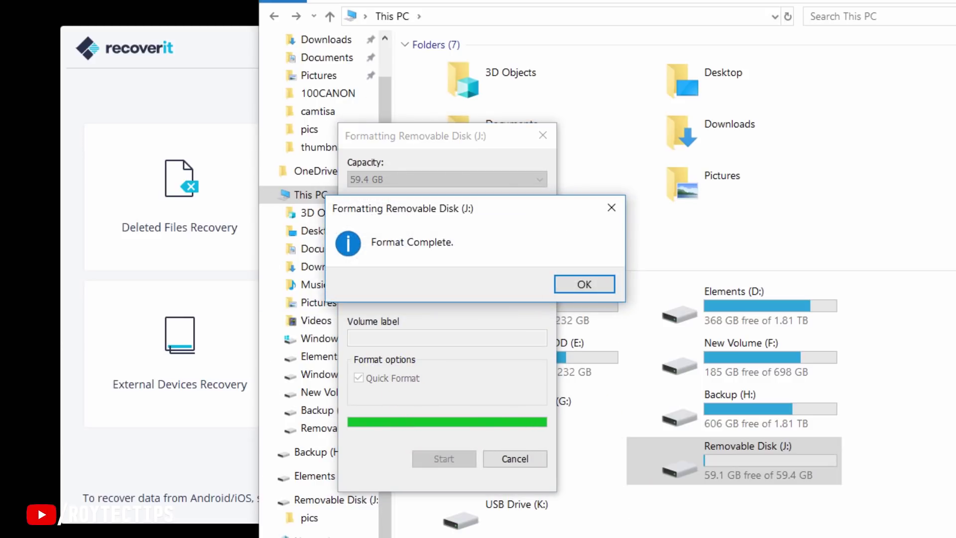
left_click(590, 288)
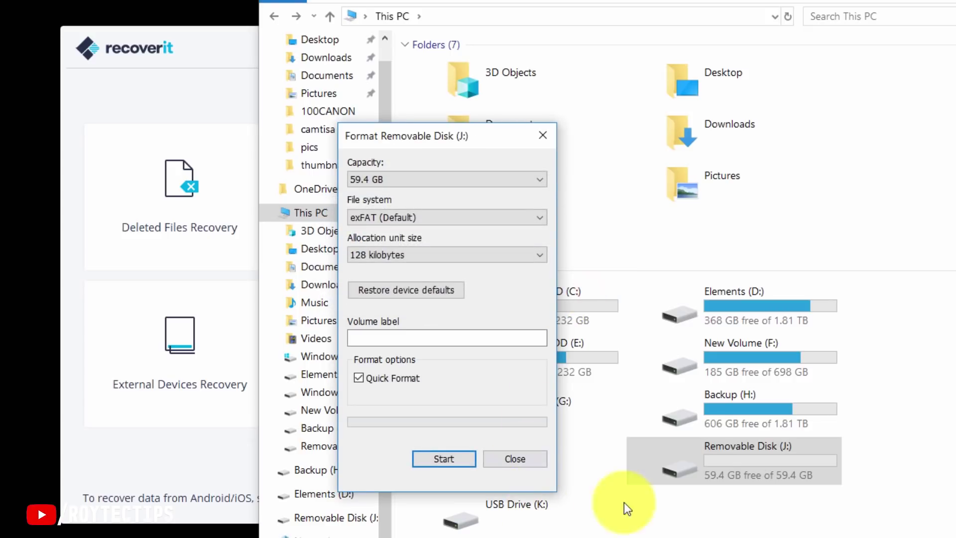
double_click(725, 454)
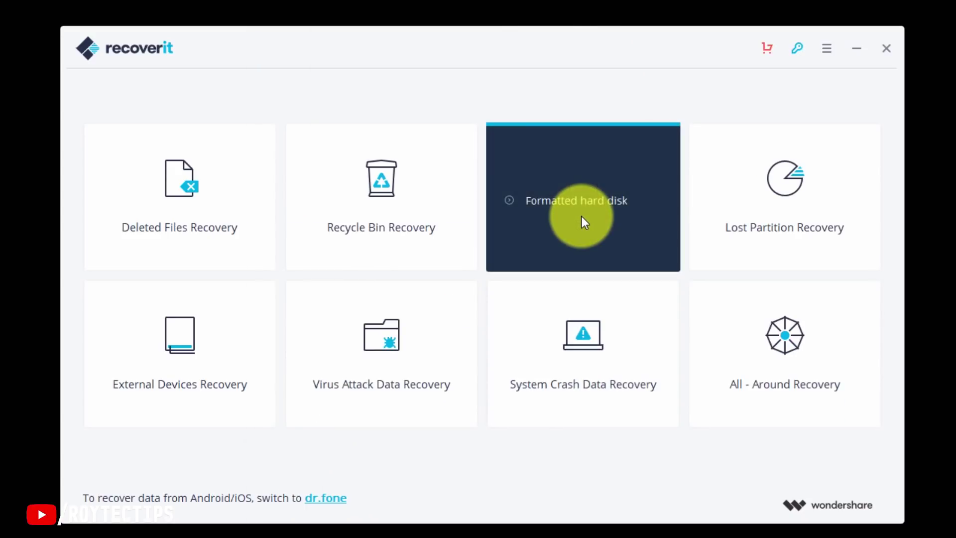
left_click(581, 217)
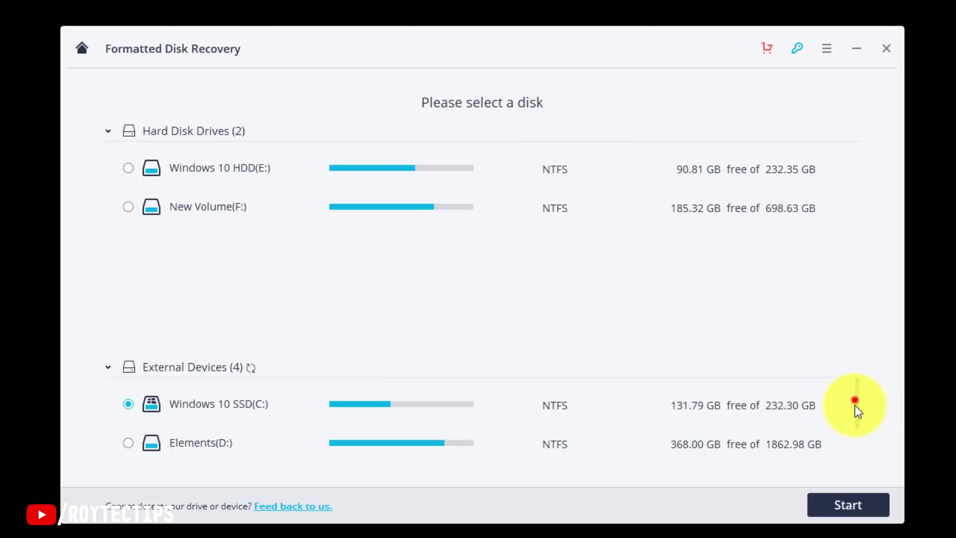
Scan Disk(J:) from the External Devices list with Formatted Disk Recovery.
left_click_drag(856, 418, 859, 454)
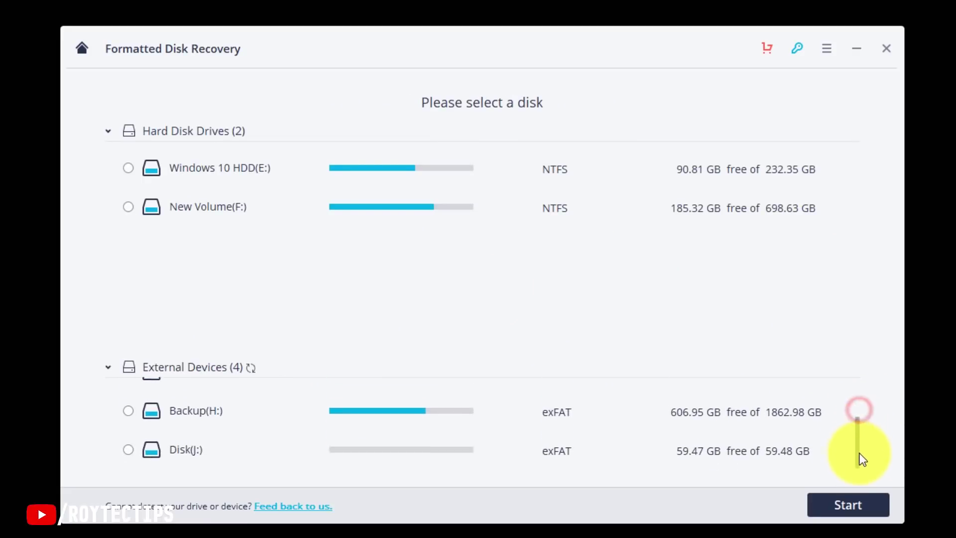
left_click(129, 445)
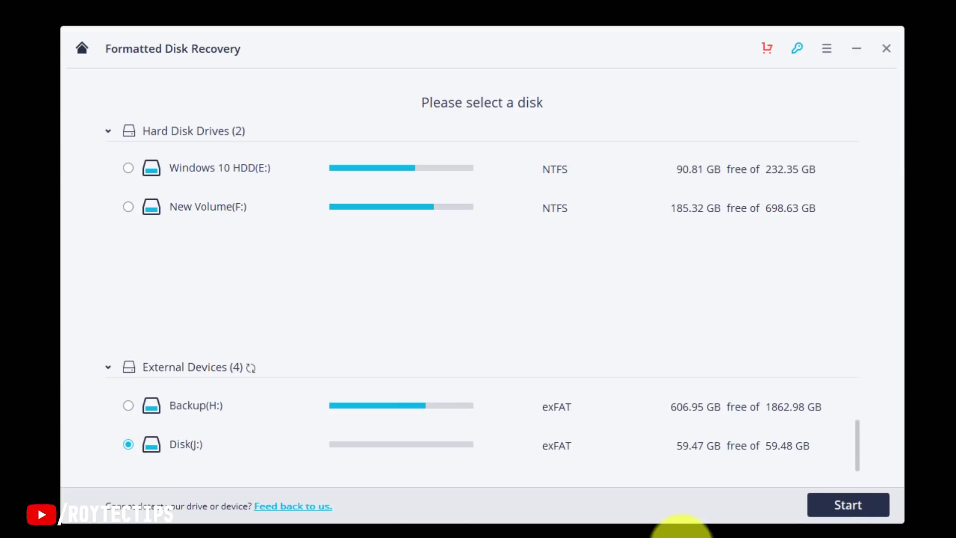
left_click(841, 504)
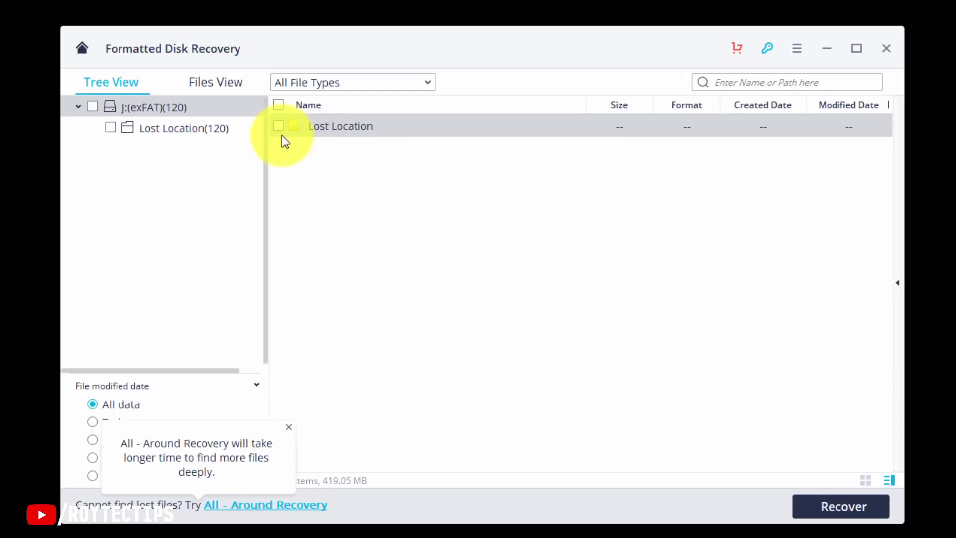
Open the Lost Location folder and preview recovered photos such as IMG_20161217_160735.jpg.
double_click(309, 129)
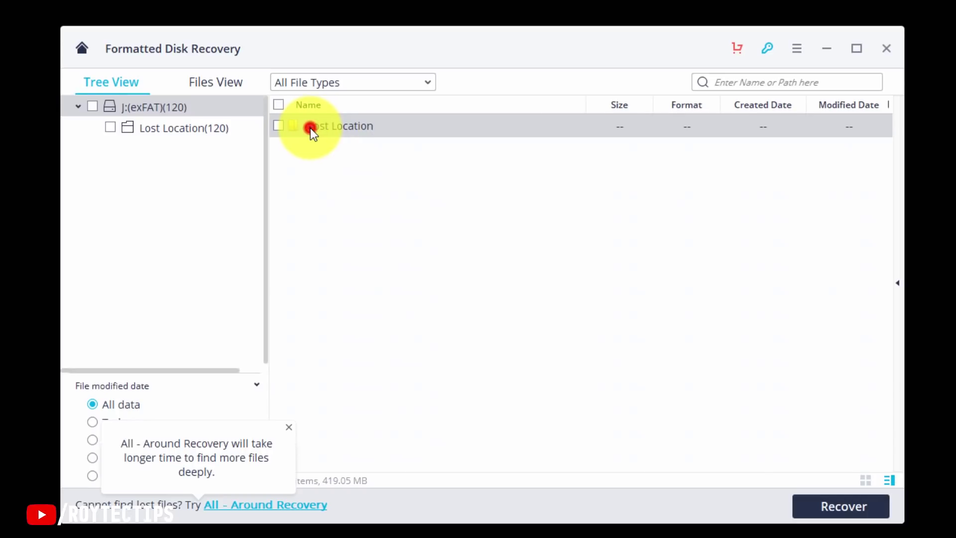
left_click(356, 127)
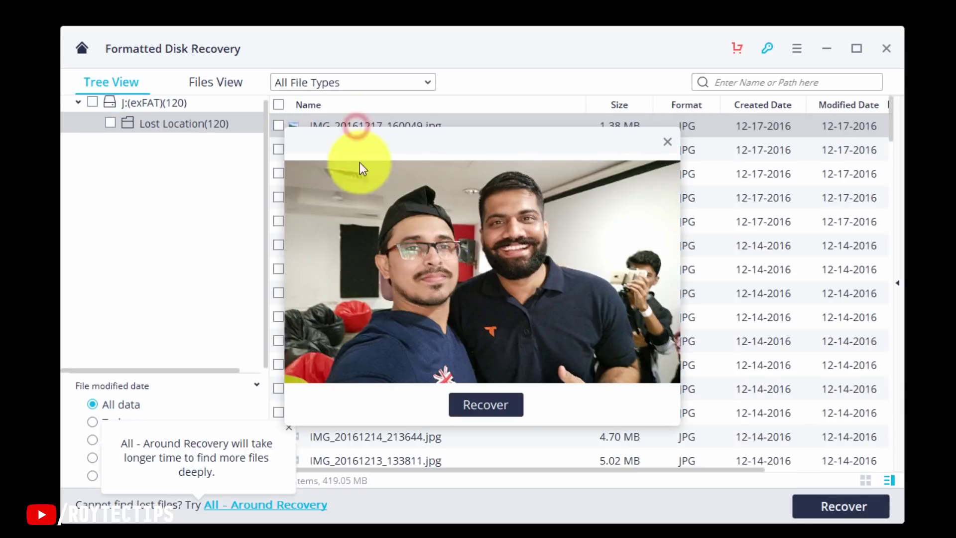
left_click(665, 144)
left_click(334, 144)
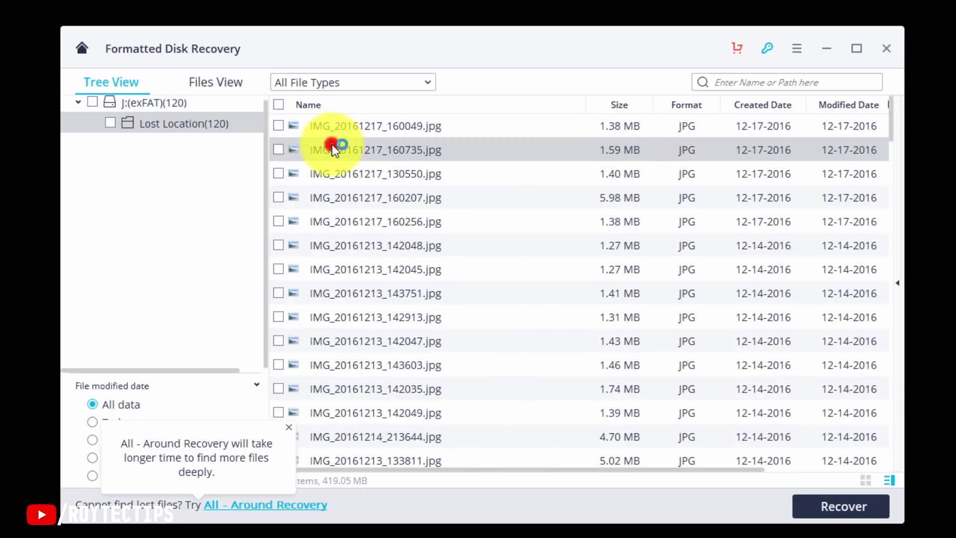
left_click(666, 143)
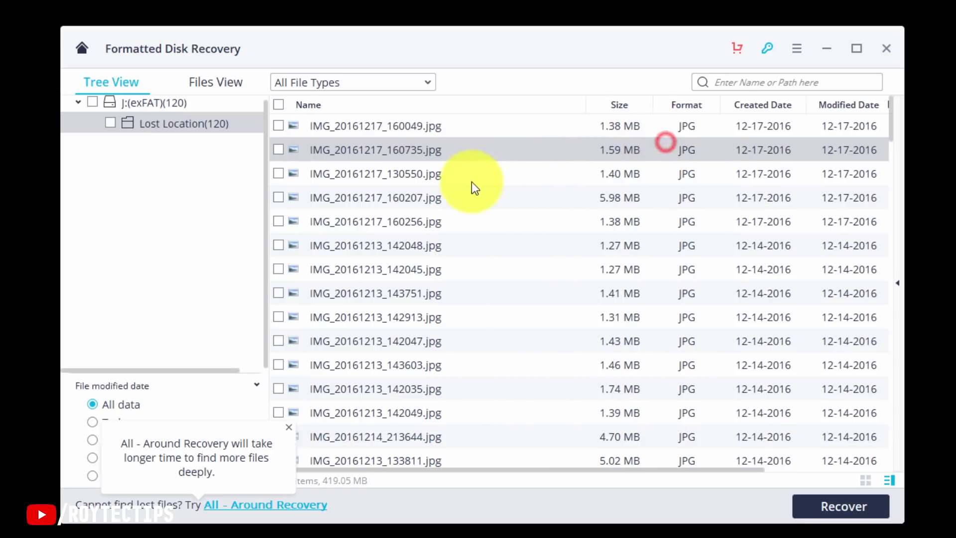
scroll(448, 259, "down", 10)
left_click(418, 362)
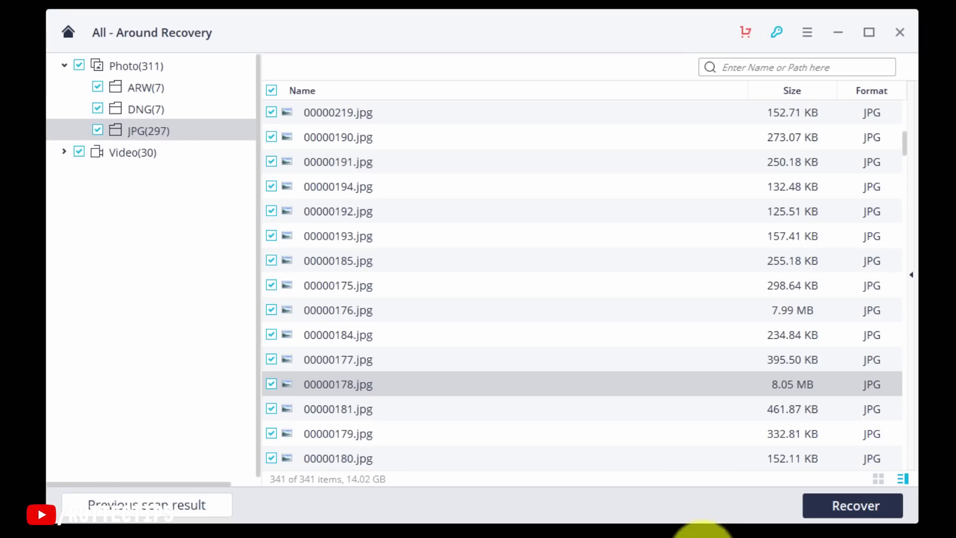
Start recovering all 341 checked files, reaching the registration Sign up form.
left_click(839, 511)
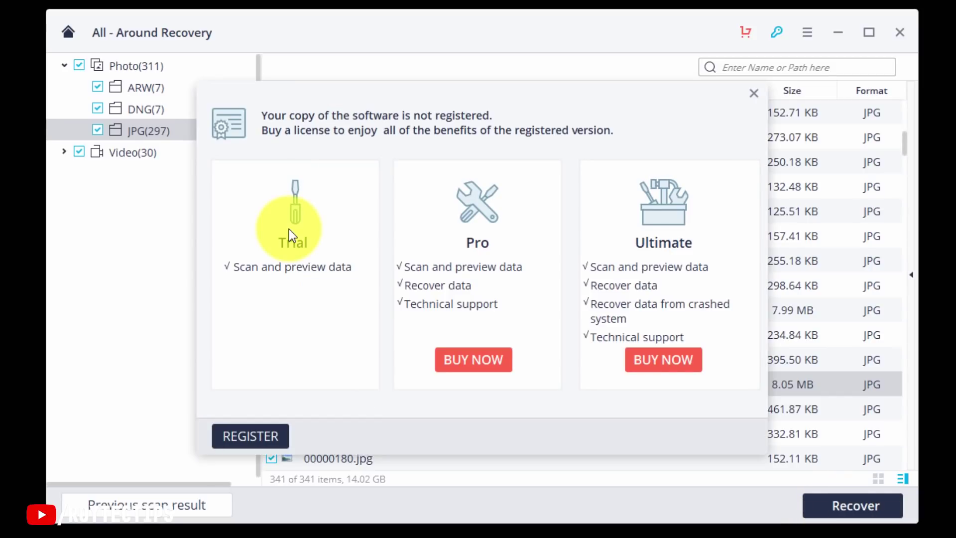
left_click(237, 437)
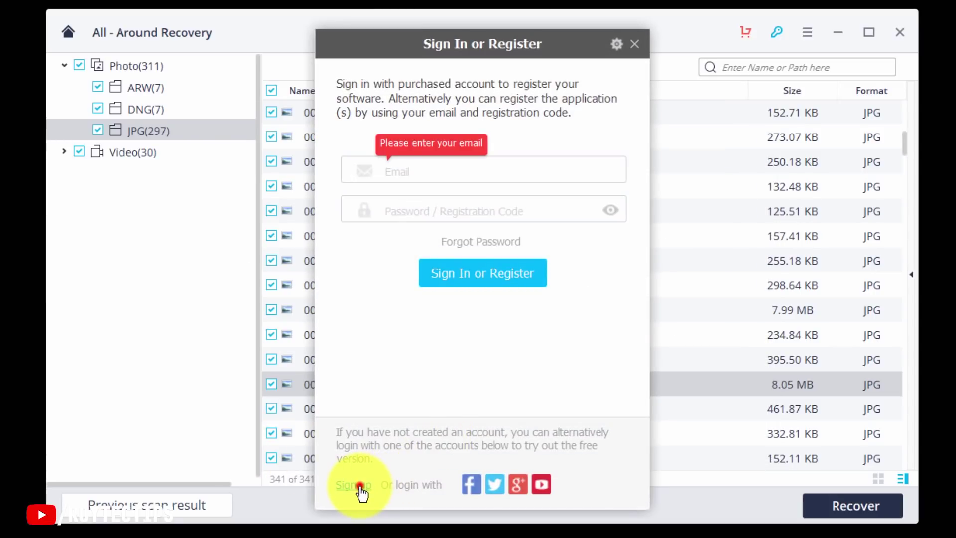
left_click(358, 486)
Sign up for an account with an e-mail address and a repeated password.
left_click(477, 170)
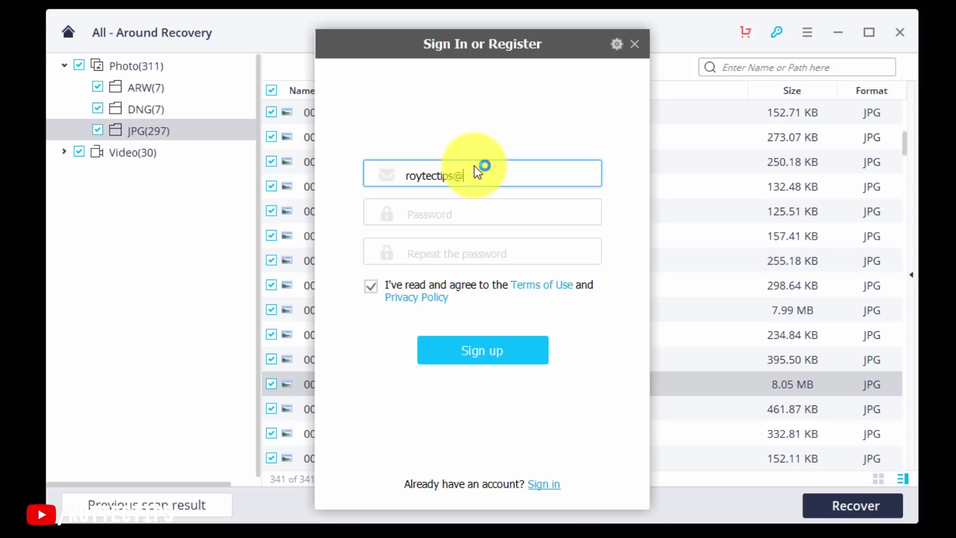
key("Tab")
type("******")
key("Tab")
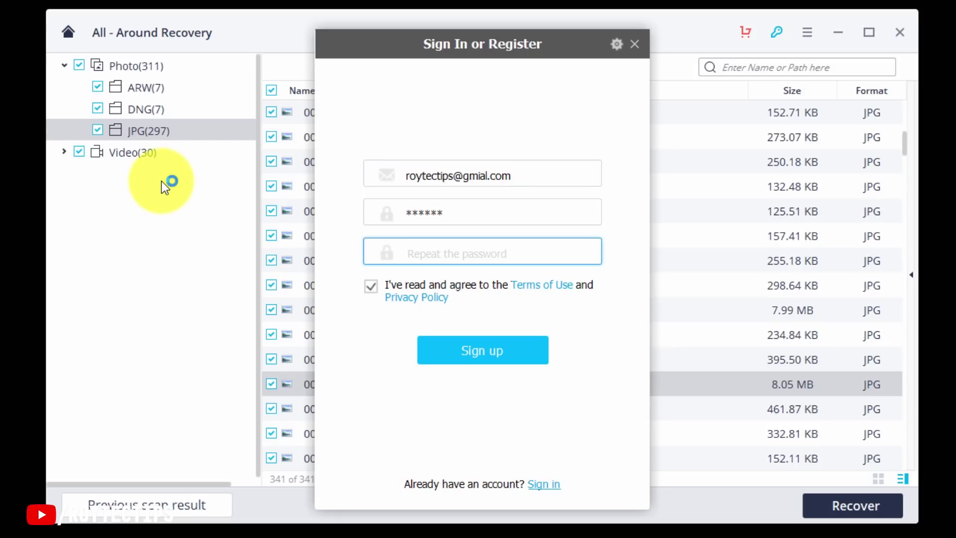
type("******")
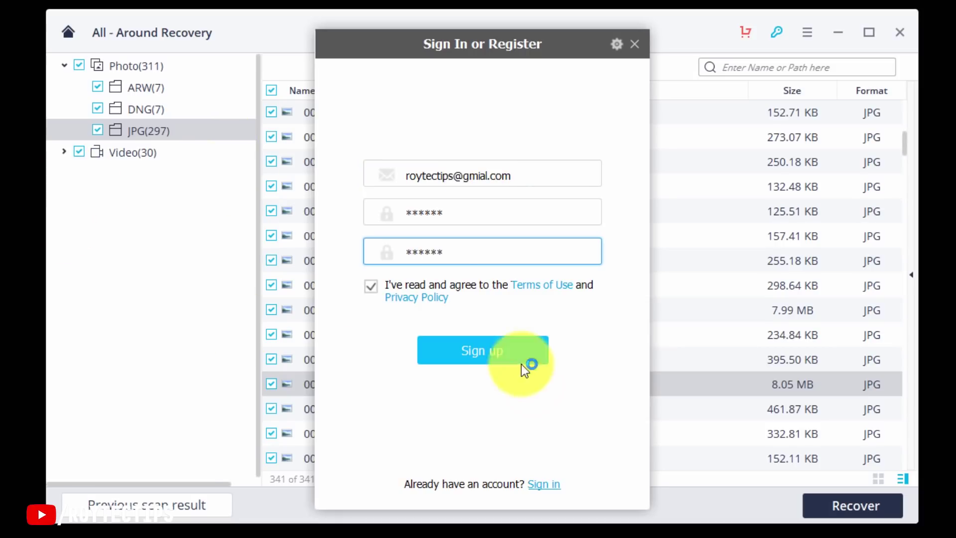
left_click(472, 357)
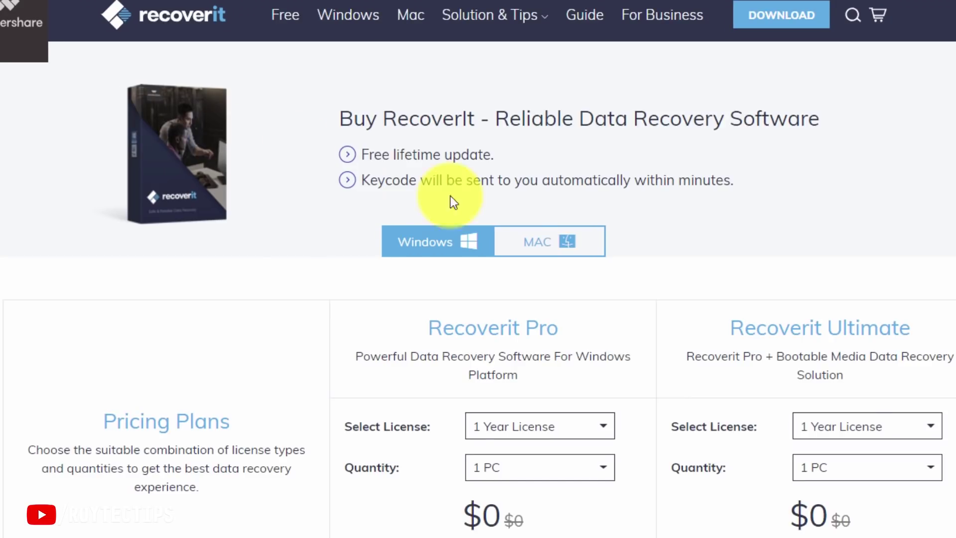
Show the Pricing Plans: Pro at $39.95 and Ultimate at $59.95 for 1 Year Subscription.
scroll(515, 216, "down", 4)
left_click(380, 258)
scroll(373, 261, "up", 2)
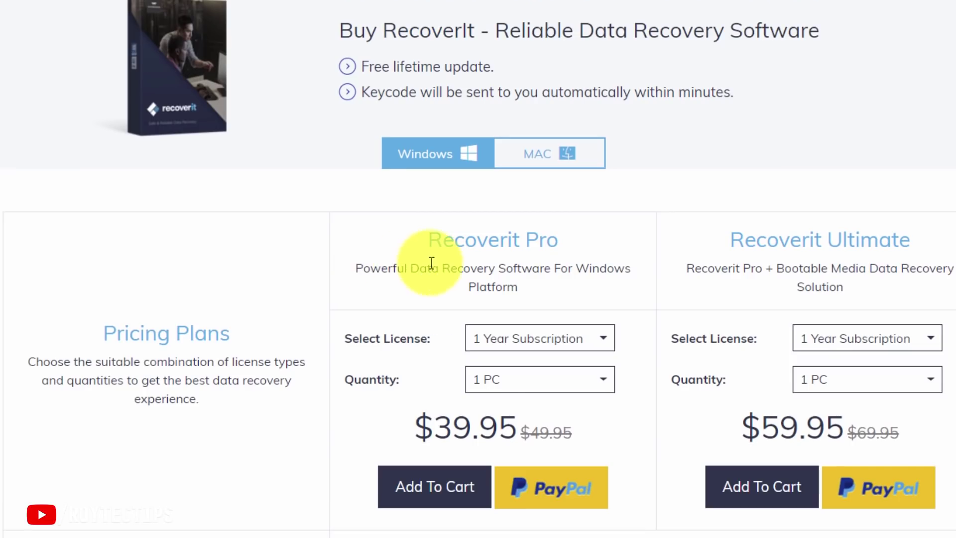